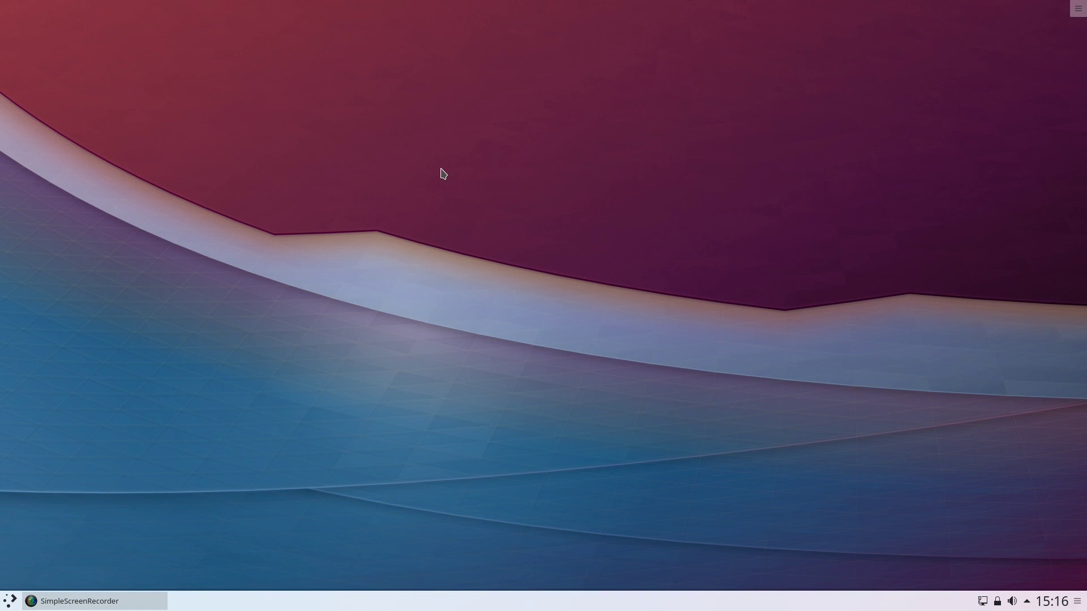
Step: Browse the default application launcher, then dismiss it
click(8, 605)
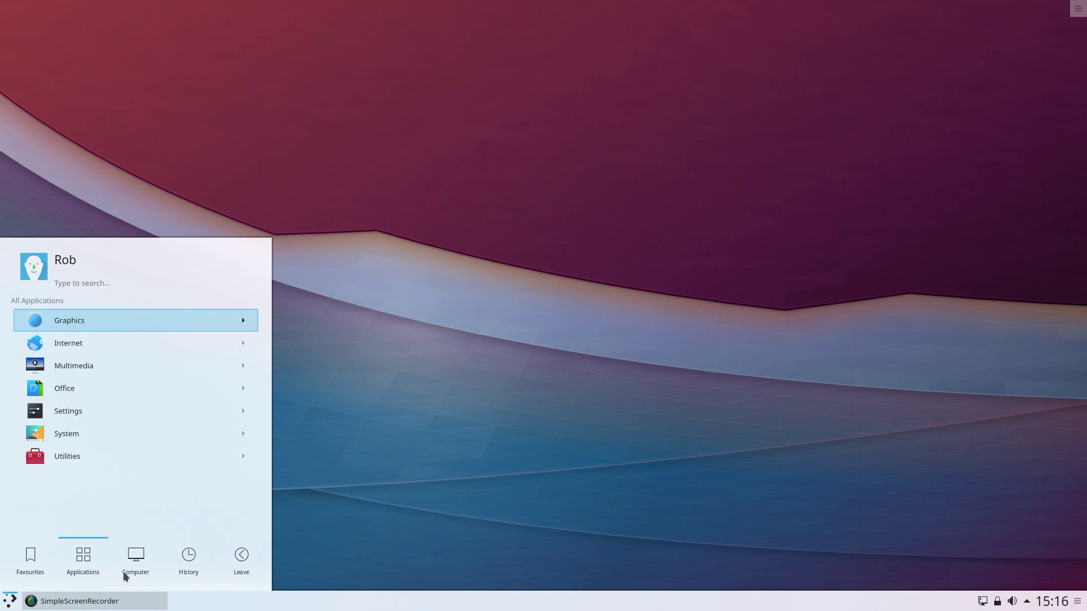
mouse_move(245, 571)
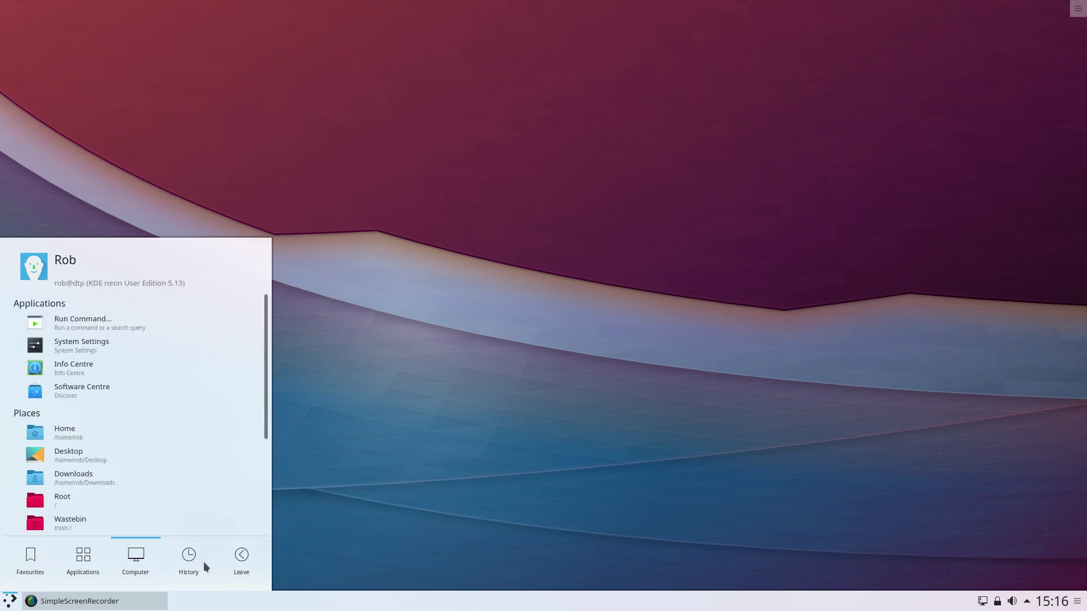
mouse_move(186, 565)
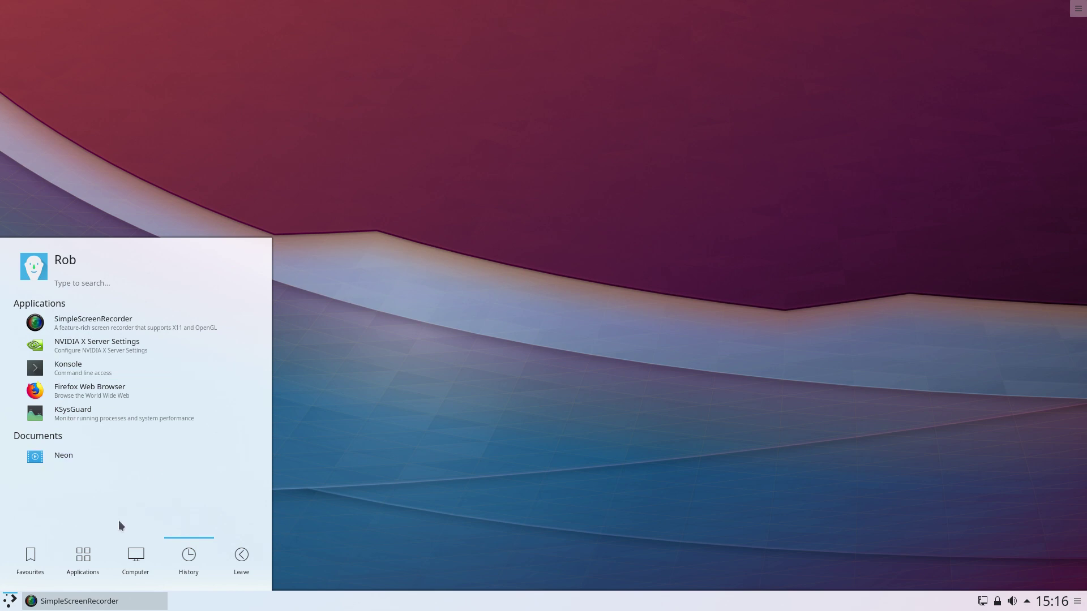
mouse_move(136, 560)
click(344, 462)
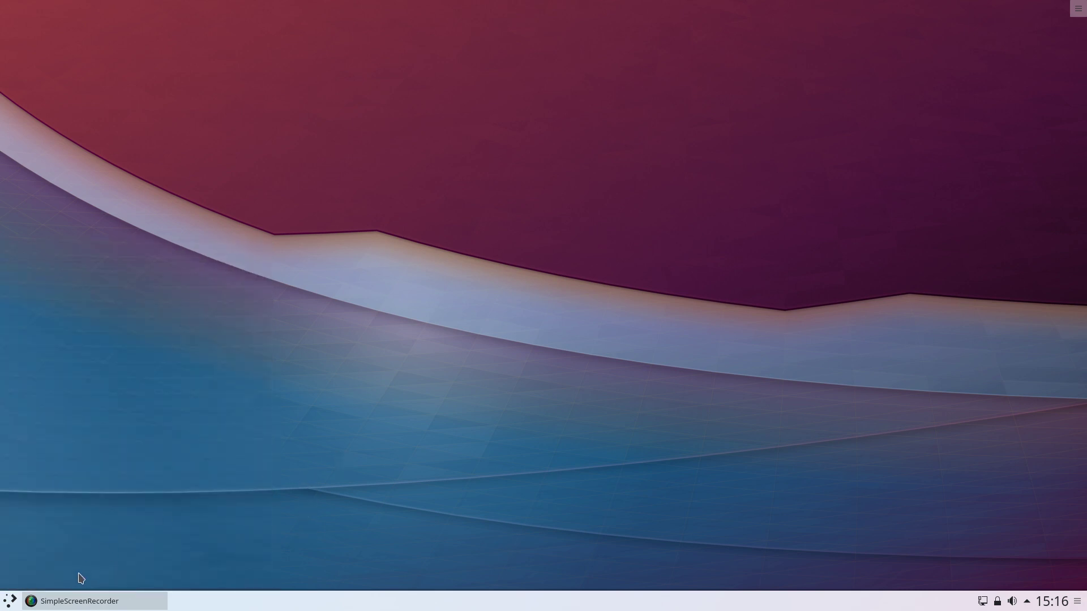
click(9, 601)
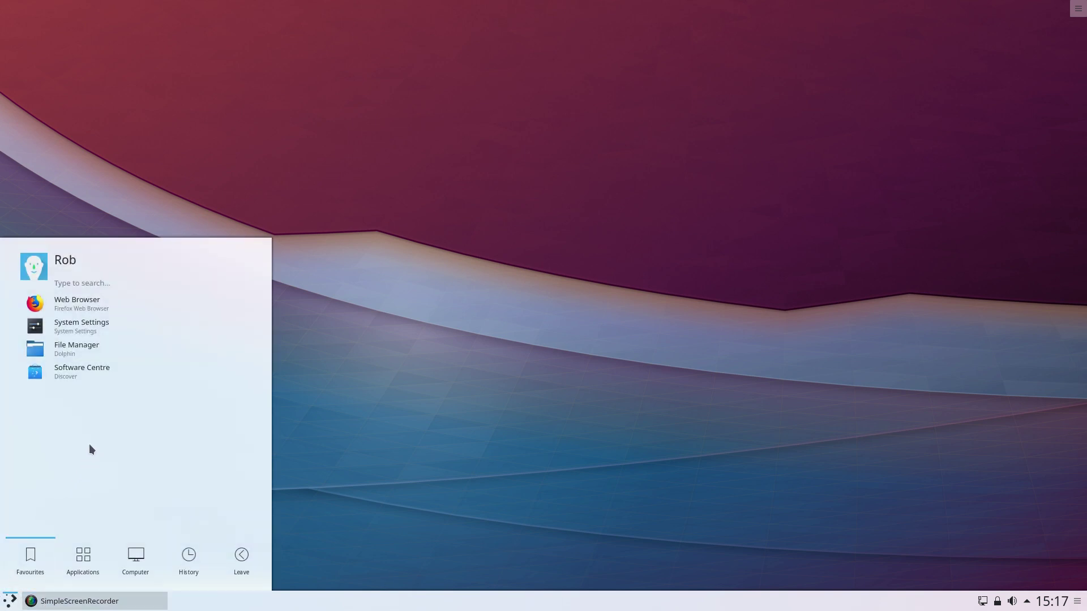
click(334, 512)
Step: Swap the launcher for the cascading Application Menu via Alternatives, then open it
right_click(11, 604)
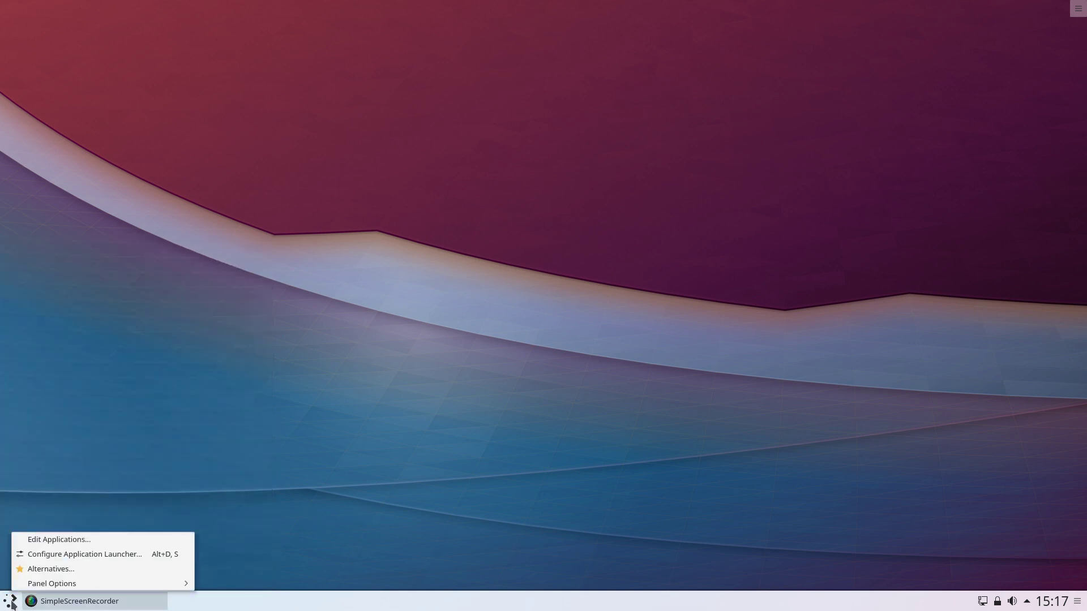
click(39, 570)
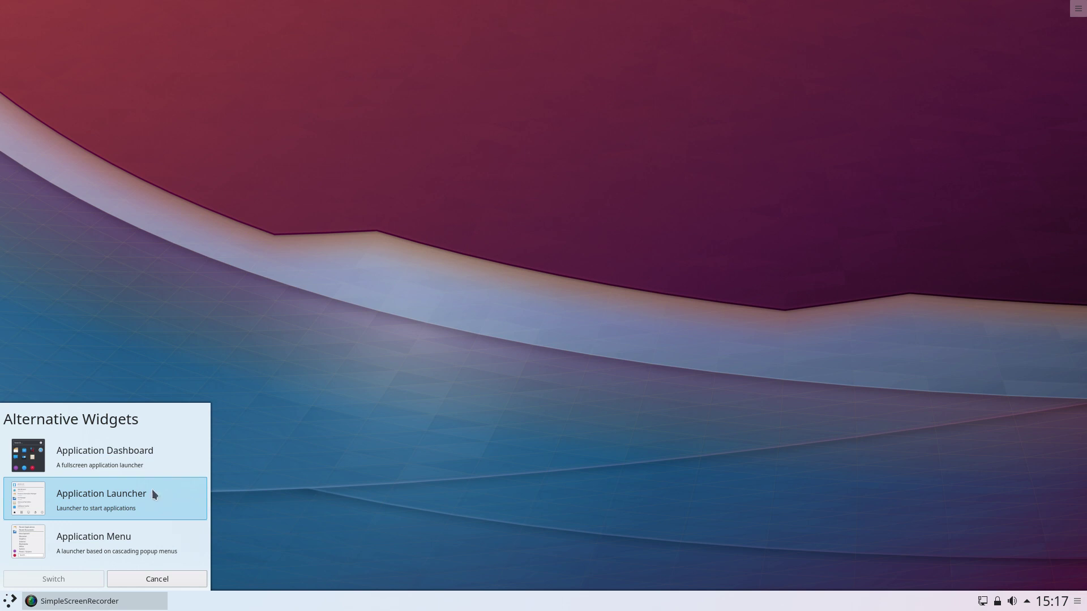
click(115, 539)
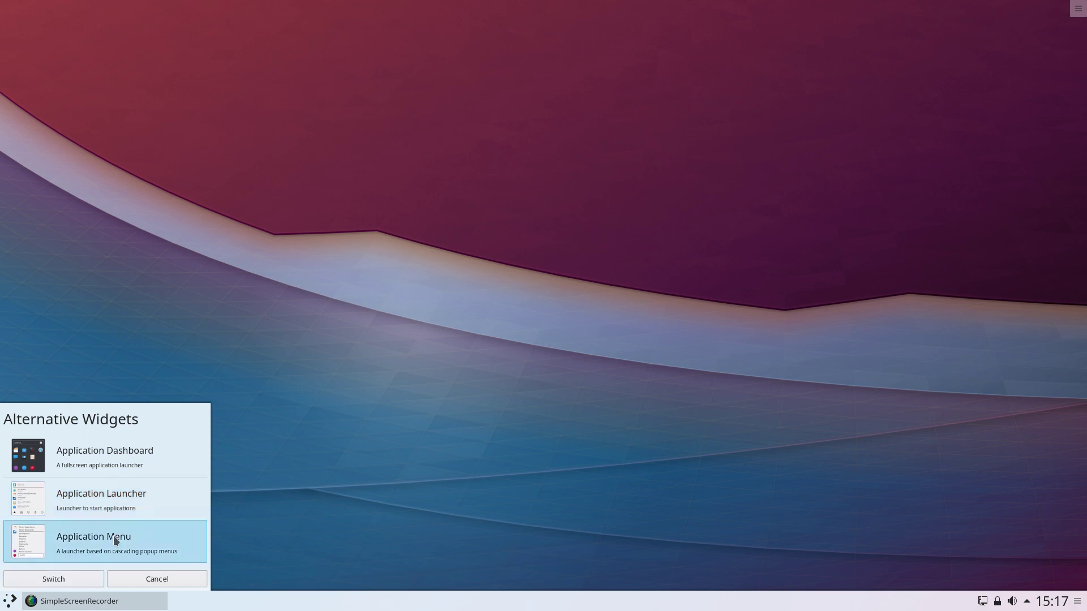
click(56, 576)
click(9, 603)
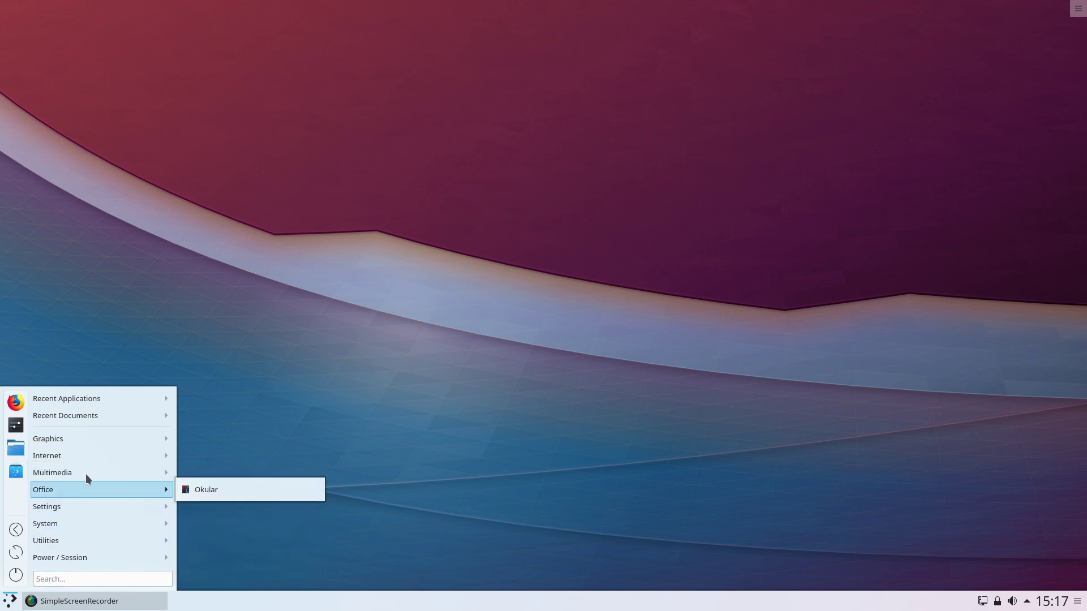
mouse_move(116, 457)
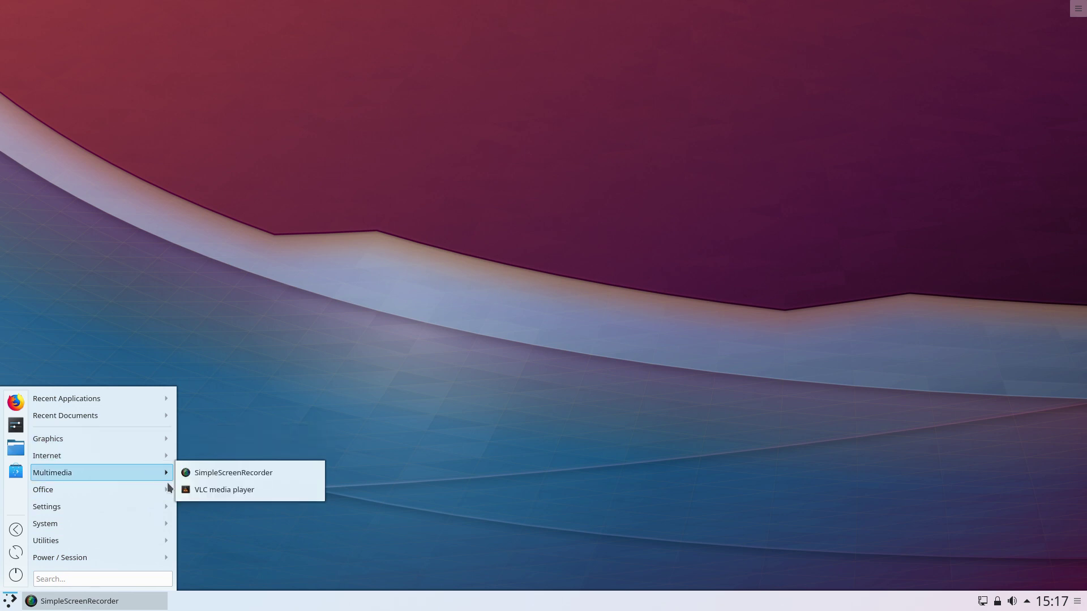
click(456, 390)
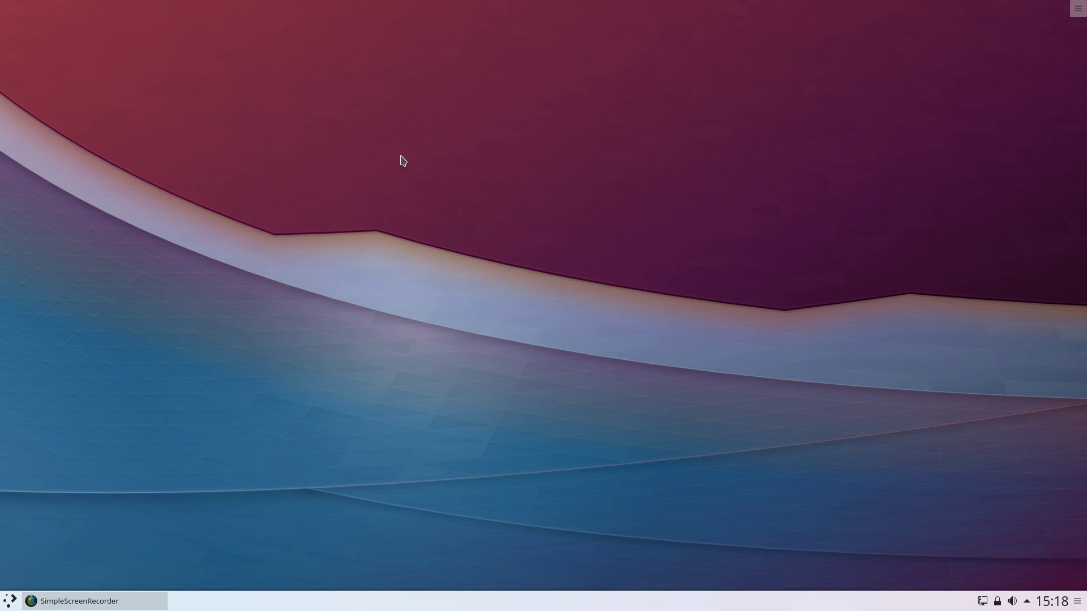
Step: Show the desktop context menu with Create New, Icons, Add Widgets and Configure Desktop
right_click(425, 115)
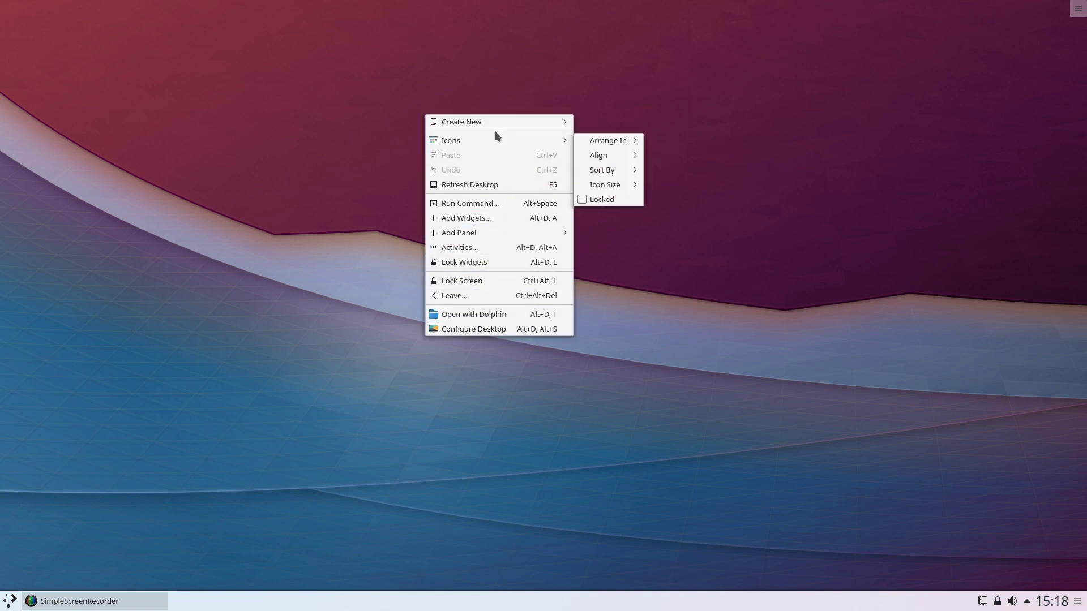
mouse_move(501, 123)
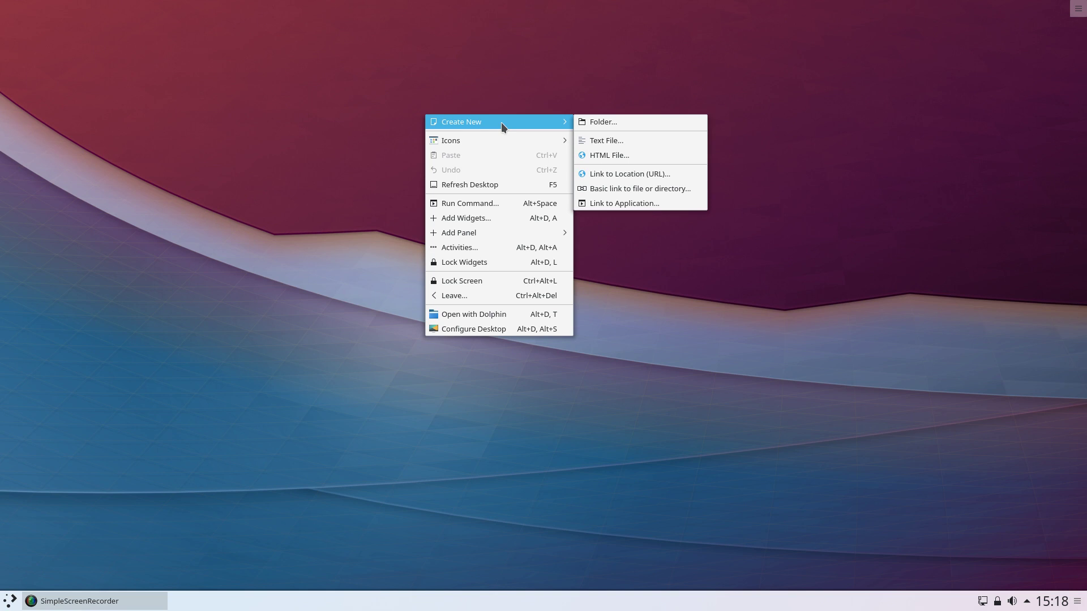
key(Escape)
key(Escape)
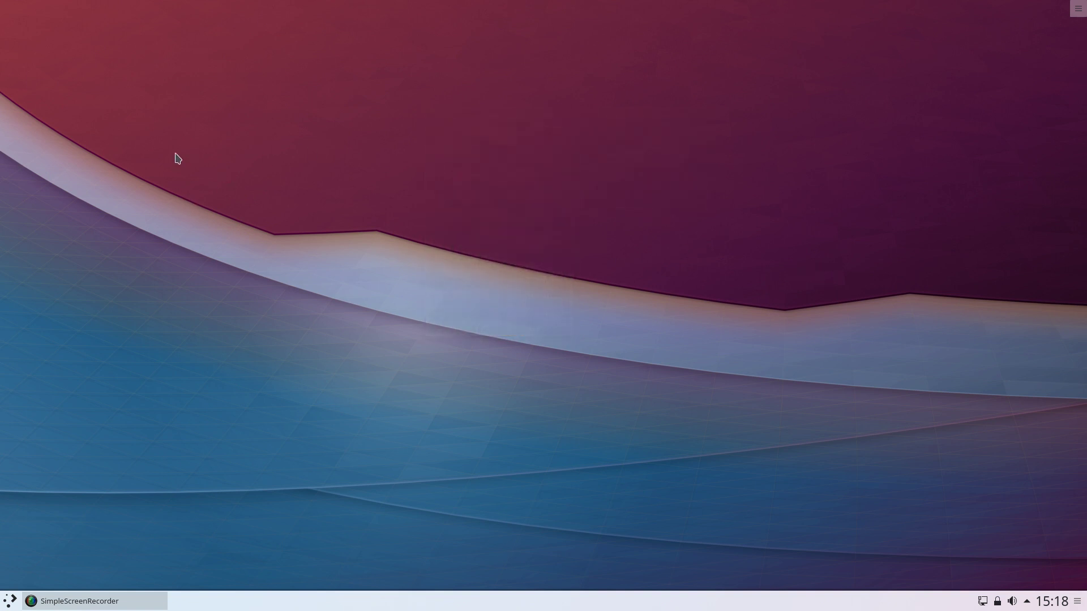
right_click(312, 104)
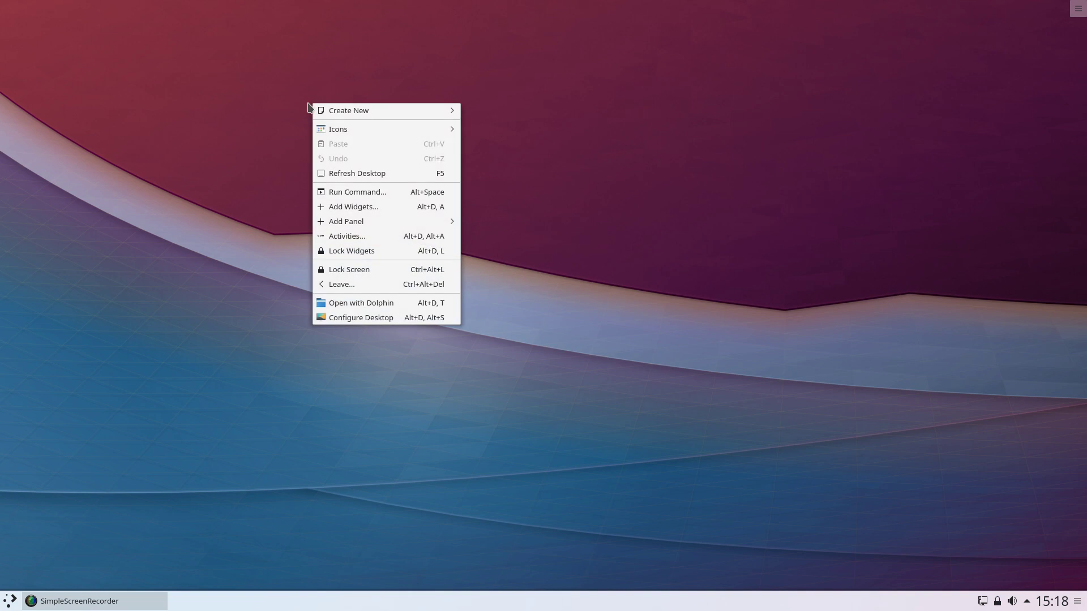
Step: In Configure Desktop's Mouse Actions, set Right-Button to Application Launcher, apply and close
click(374, 317)
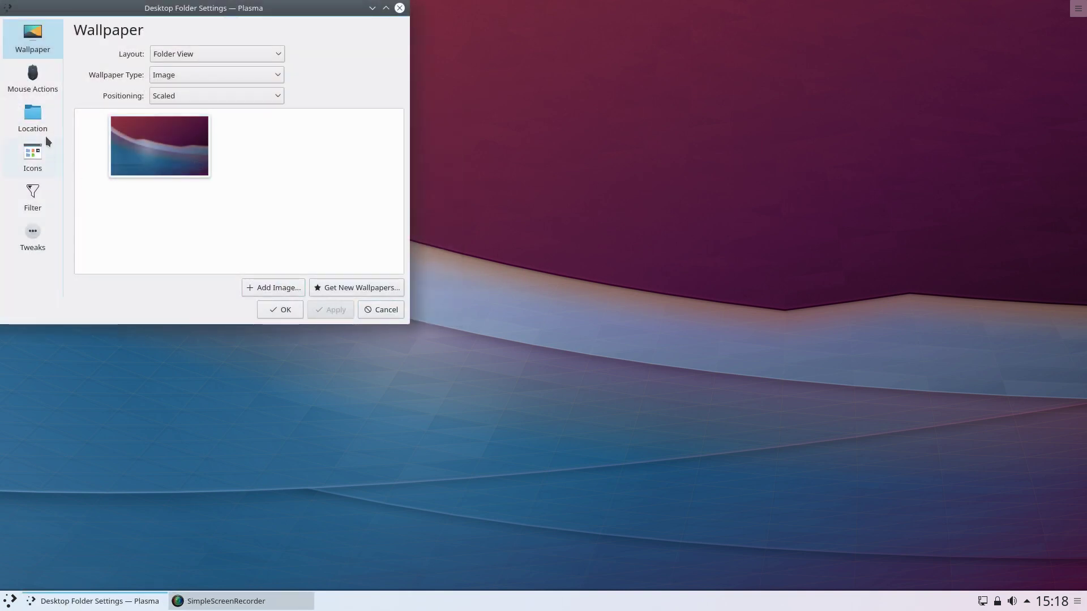
click(26, 78)
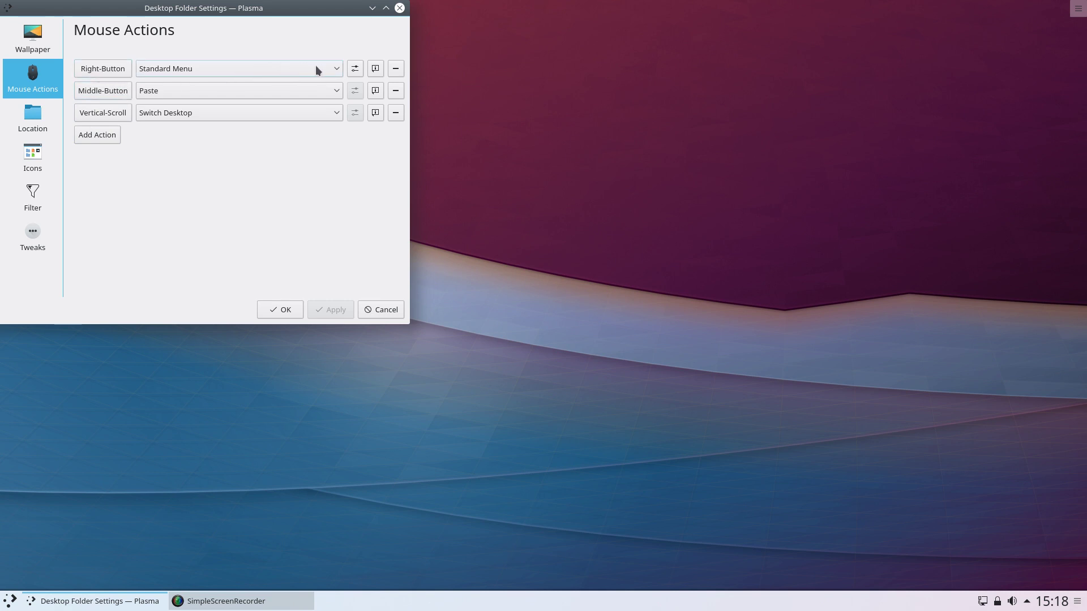
right_click(621, 134)
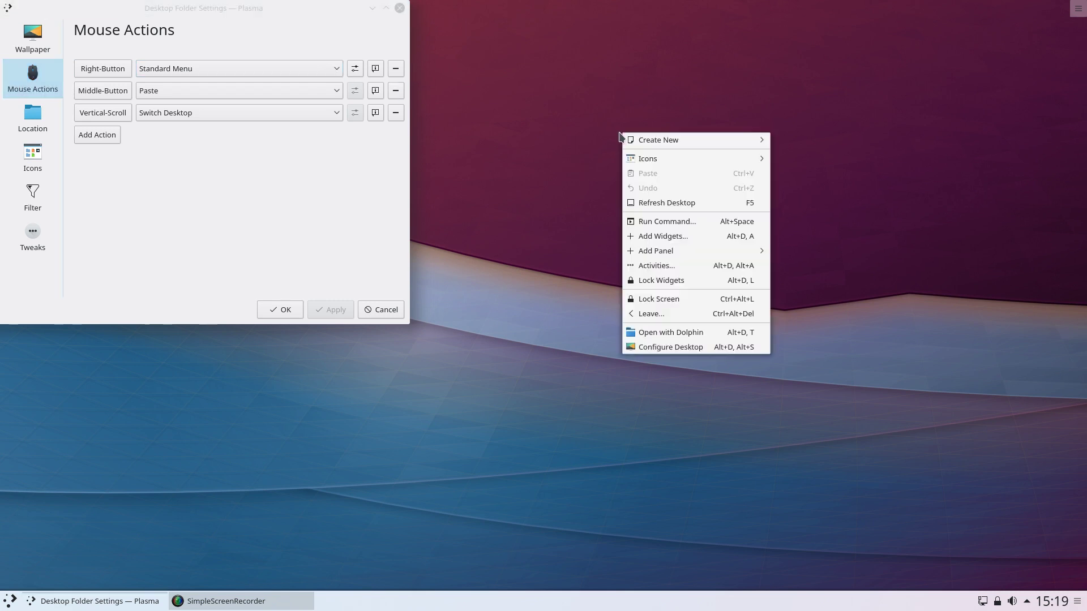
click(540, 135)
click(340, 73)
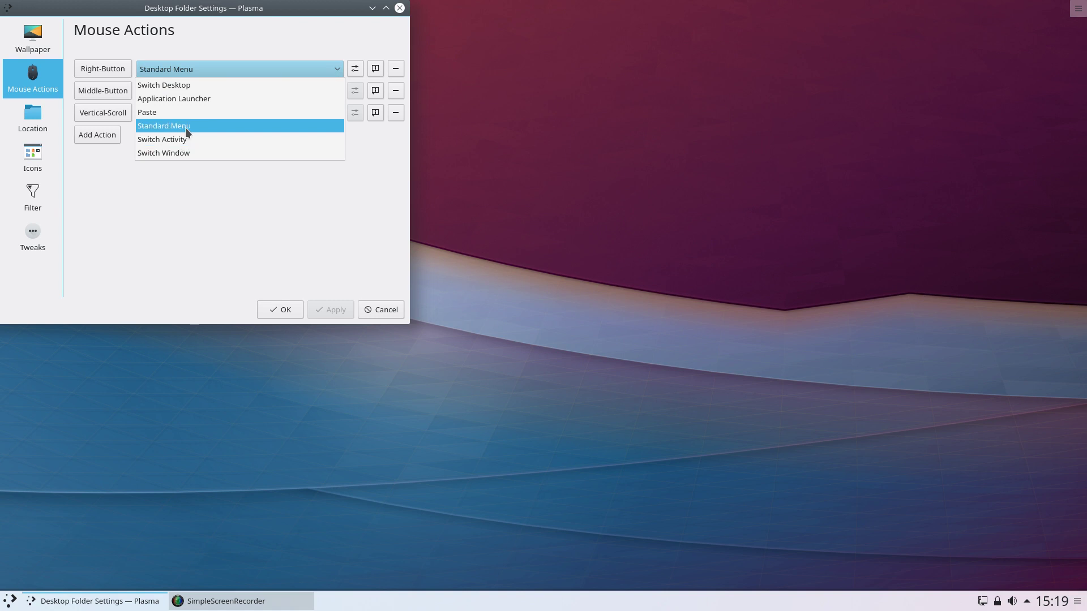
click(188, 100)
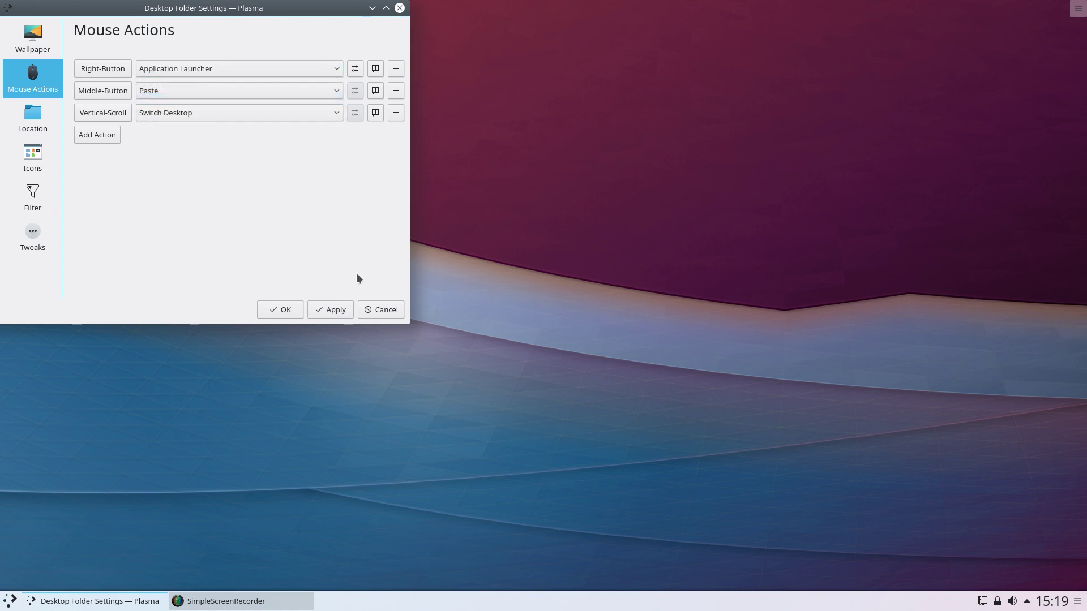
click(333, 312)
click(277, 312)
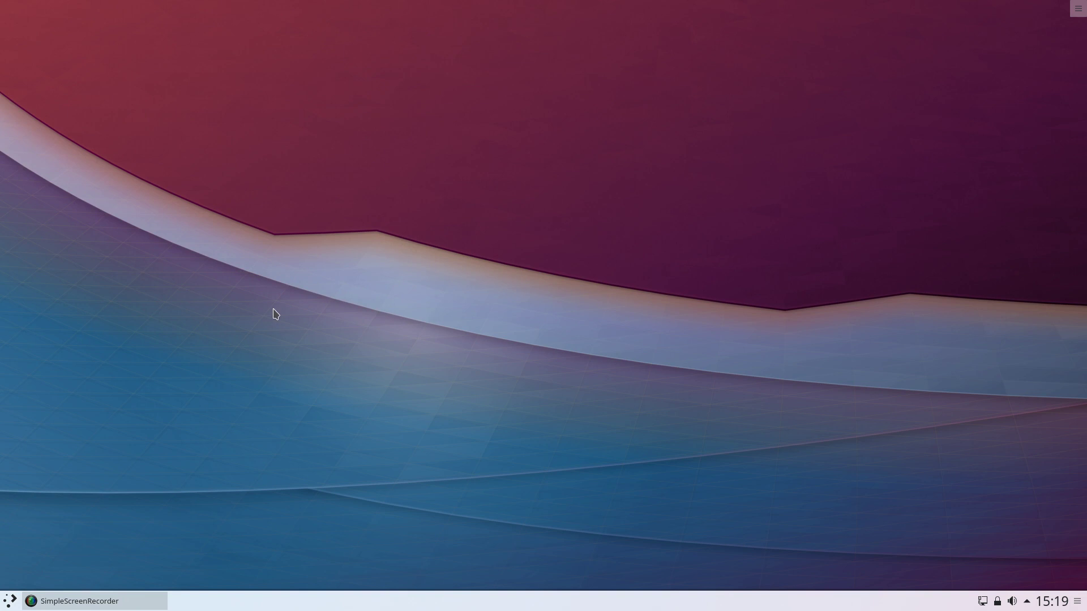
right_click(341, 86)
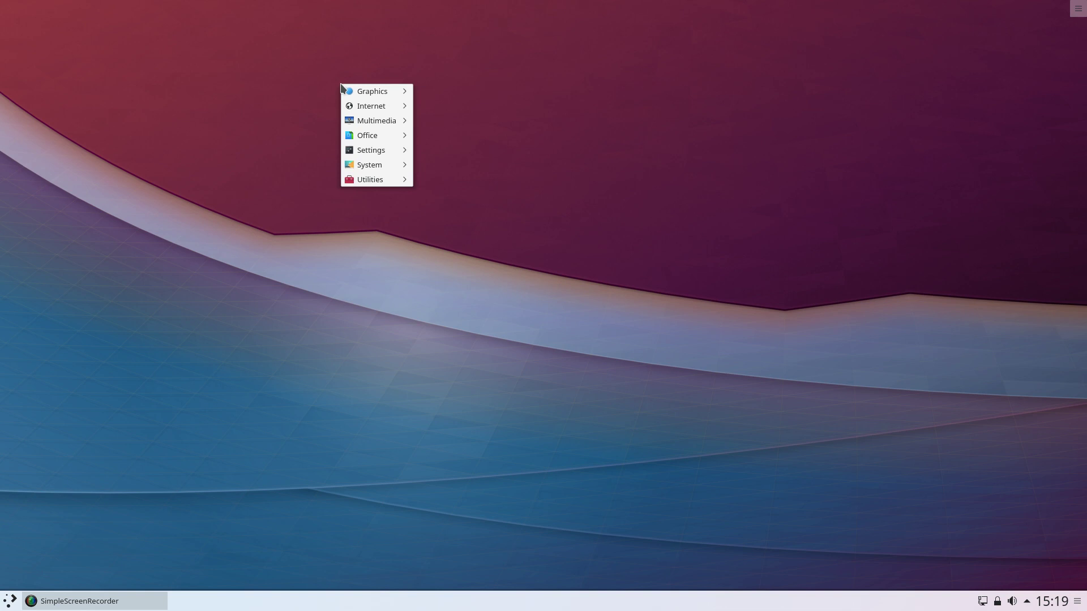
mouse_move(383, 164)
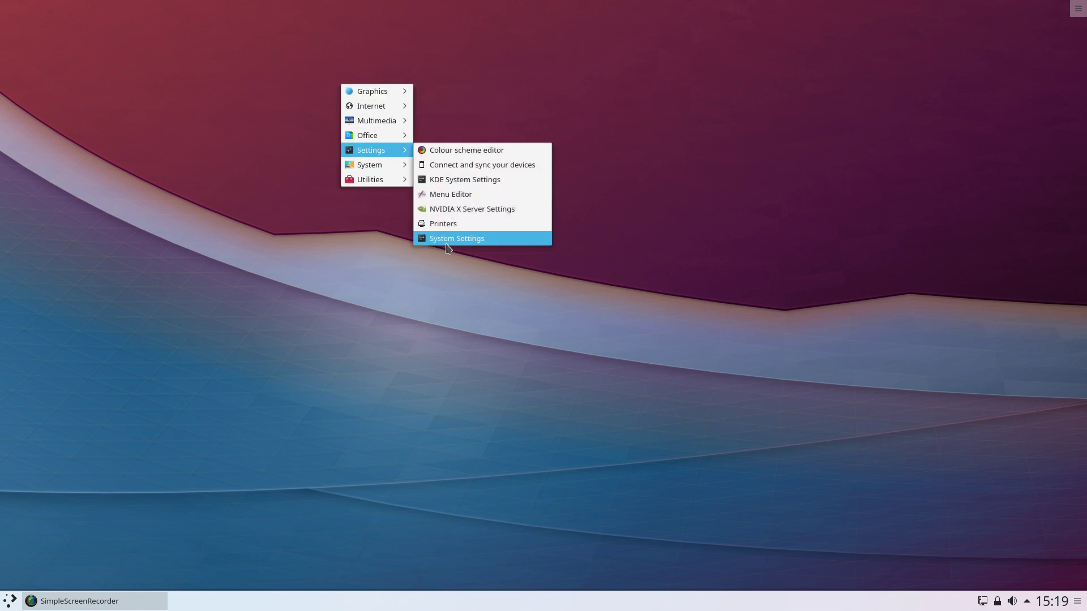
click(607, 180)
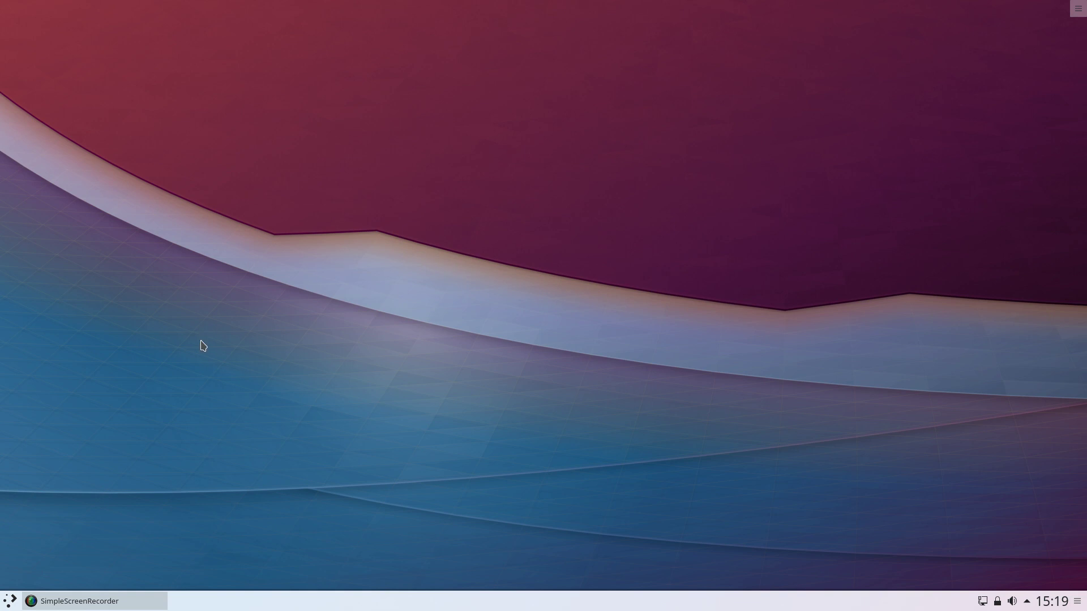
Step: Enter edit mode for the bottom panel, then finish editing it
right_click(881, 609)
mouse_move(892, 589)
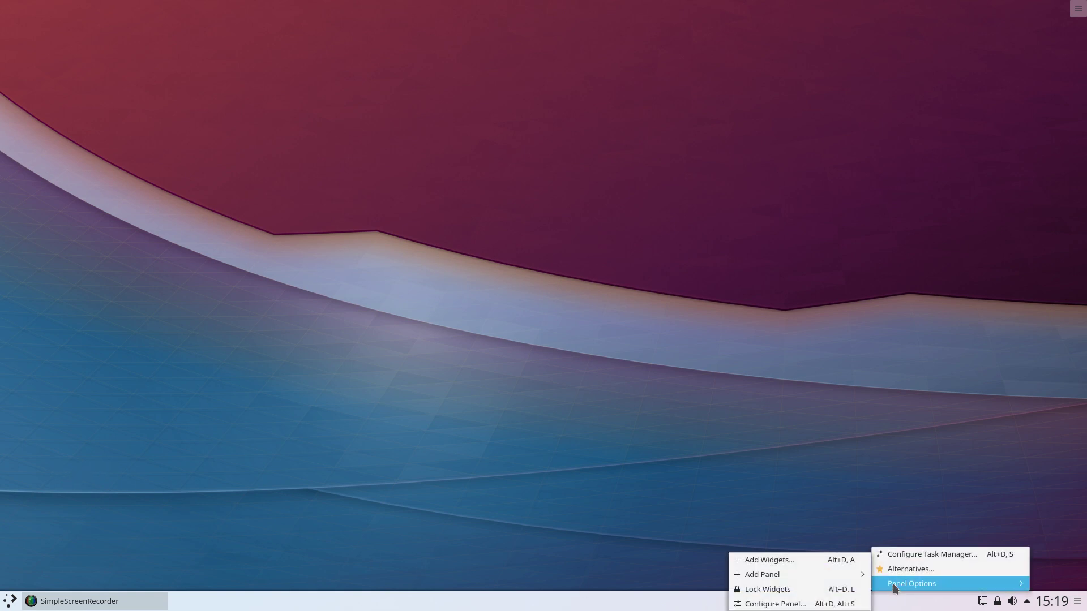
click(804, 604)
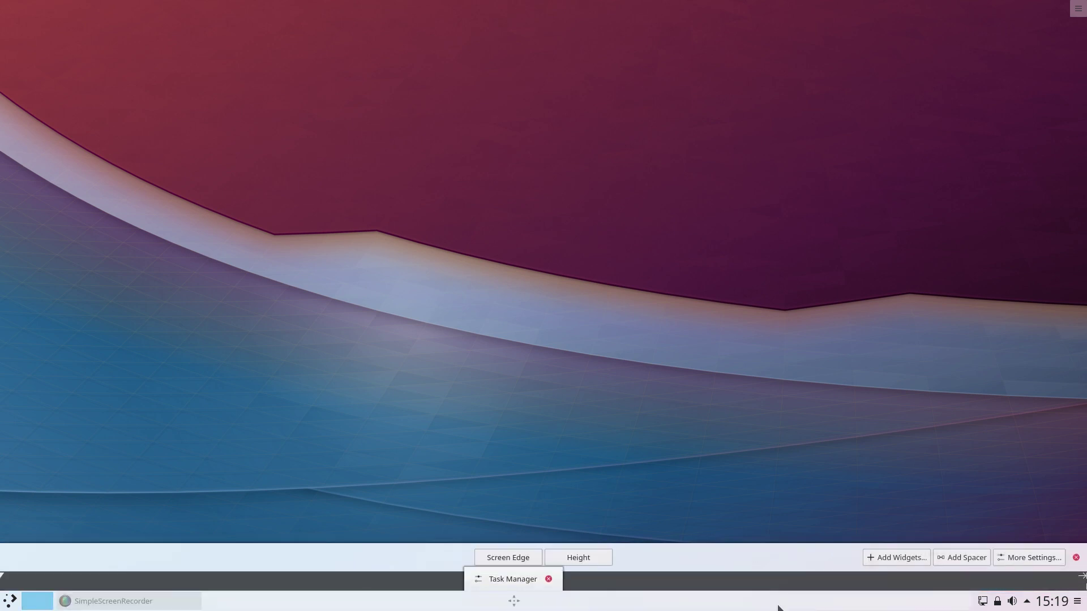
mouse_move(9, 604)
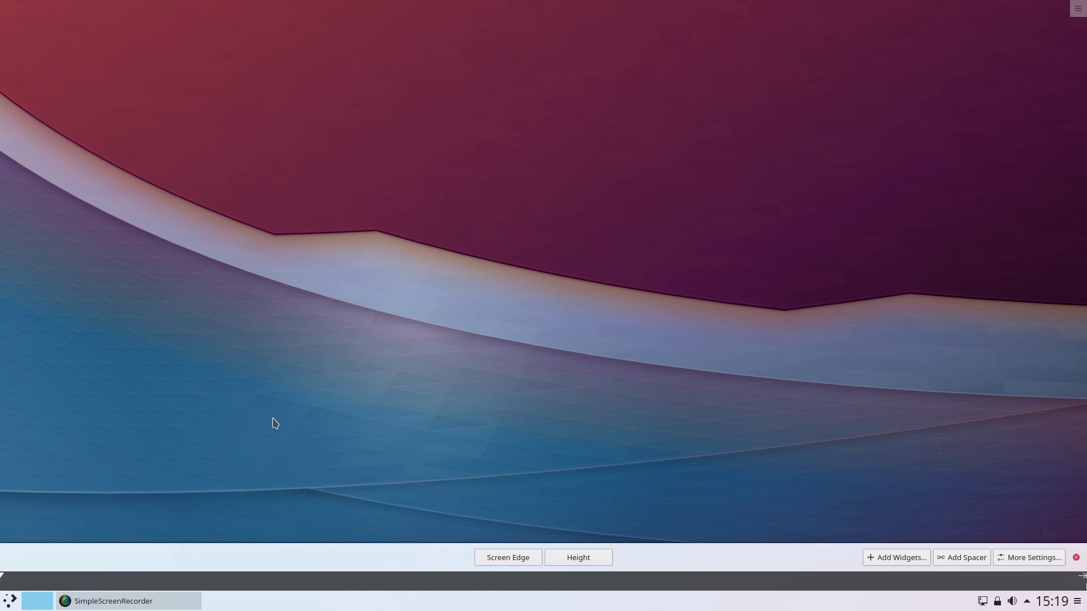
click(486, 431)
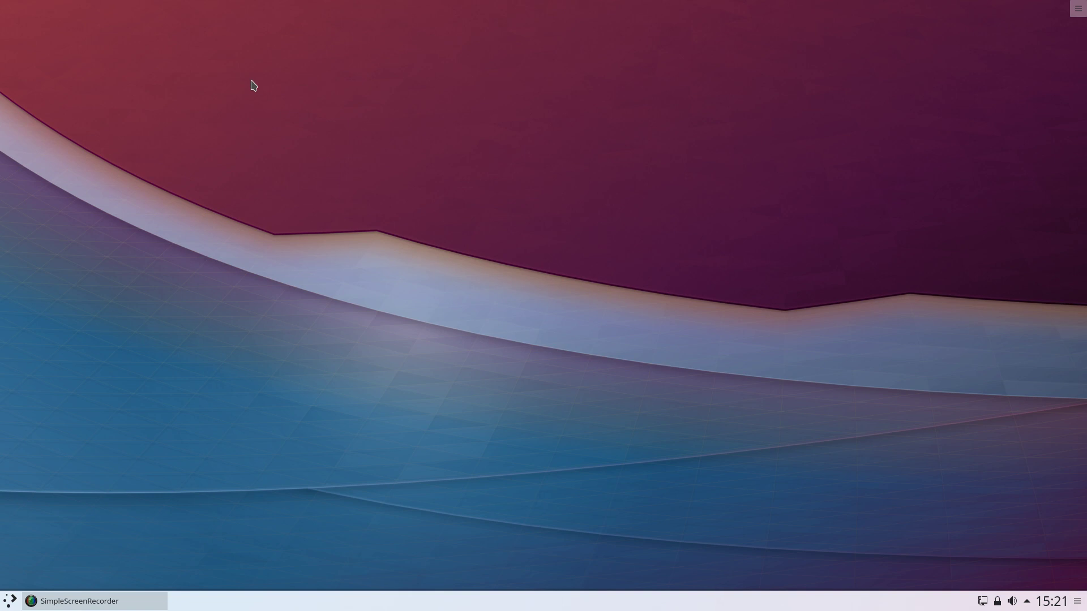
Step: Open and close the Application Menu several times, leaving it open
click(11, 602)
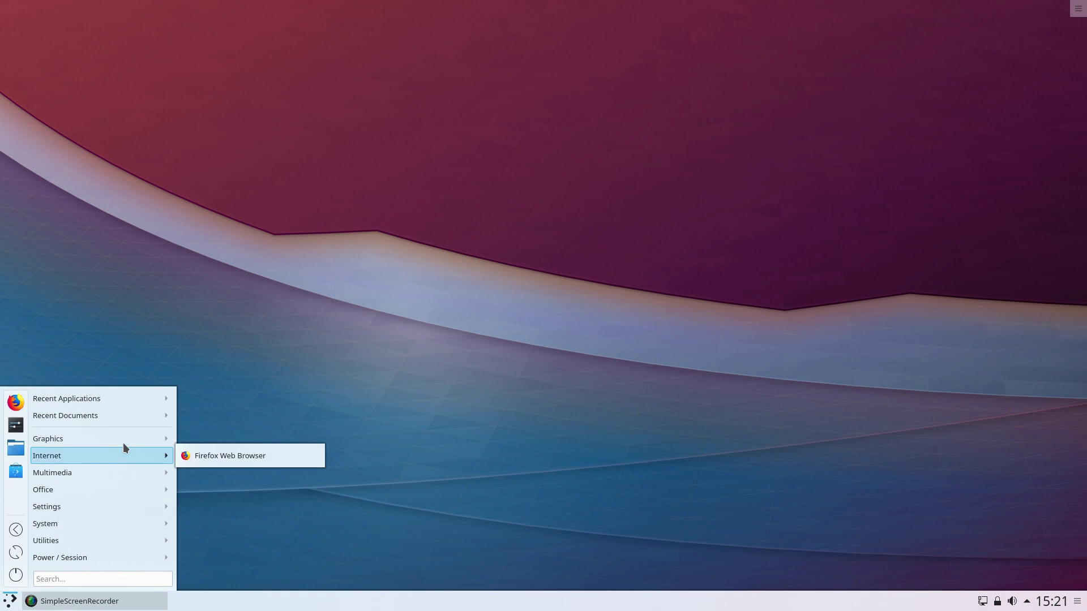
mouse_move(124, 439)
key(Escape)
key(Escape)
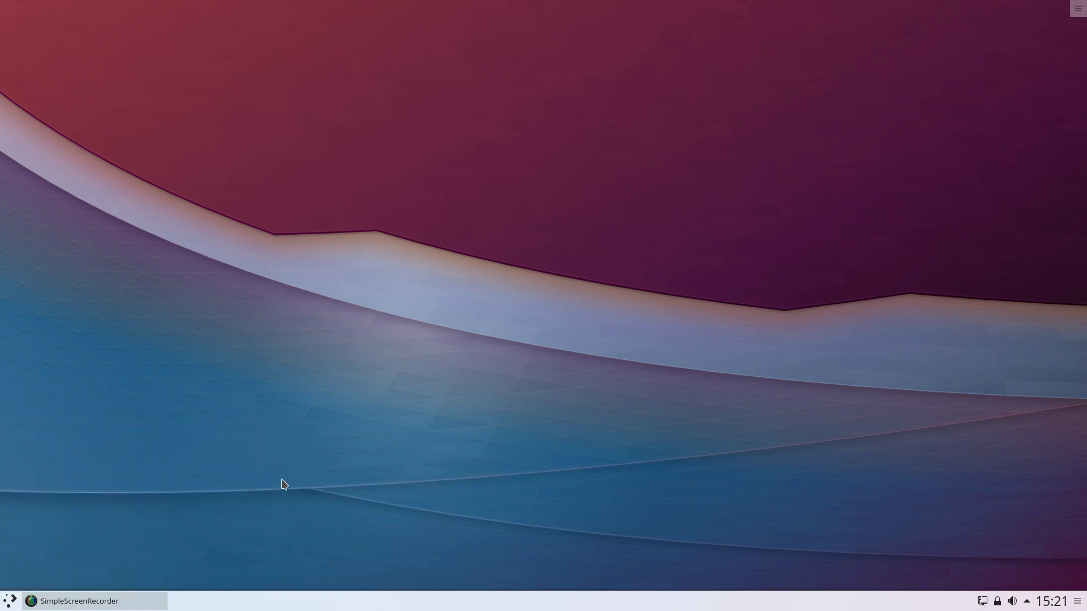
click(10, 603)
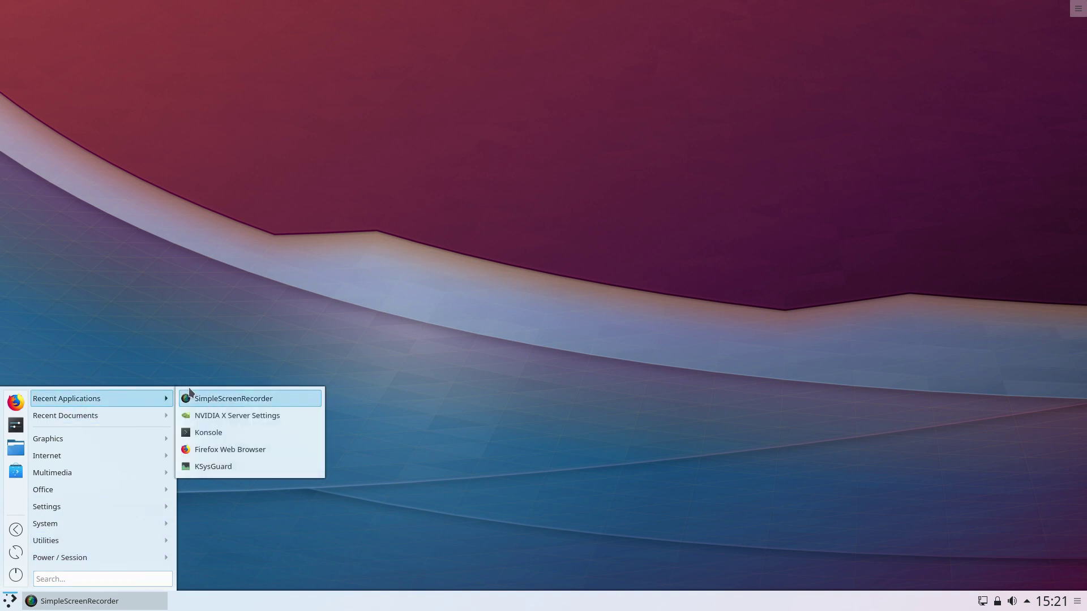
click(225, 287)
click(11, 603)
mouse_move(141, 524)
click(259, 353)
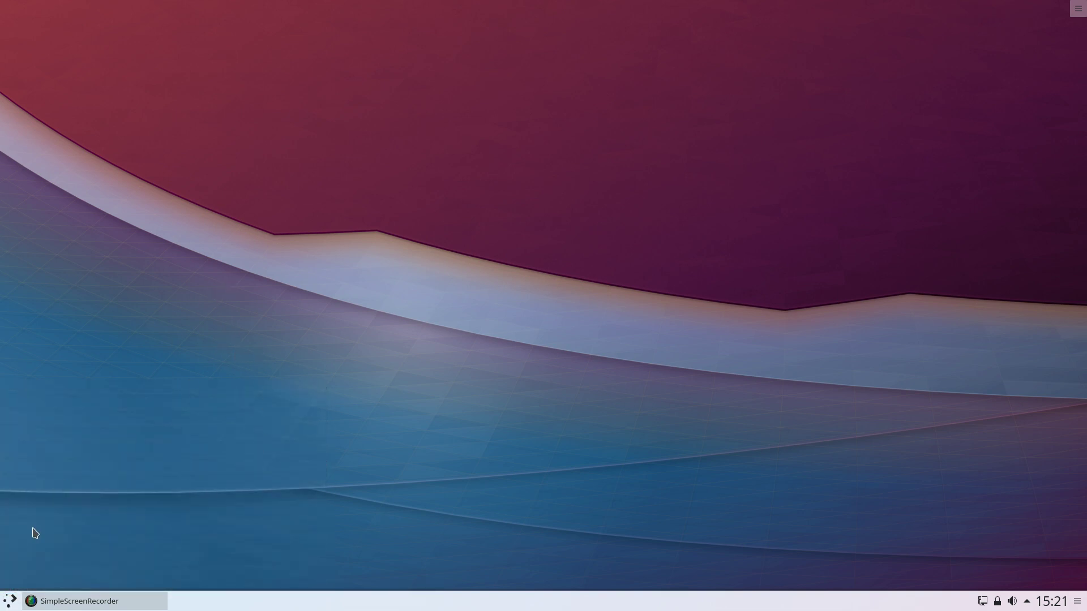
click(11, 603)
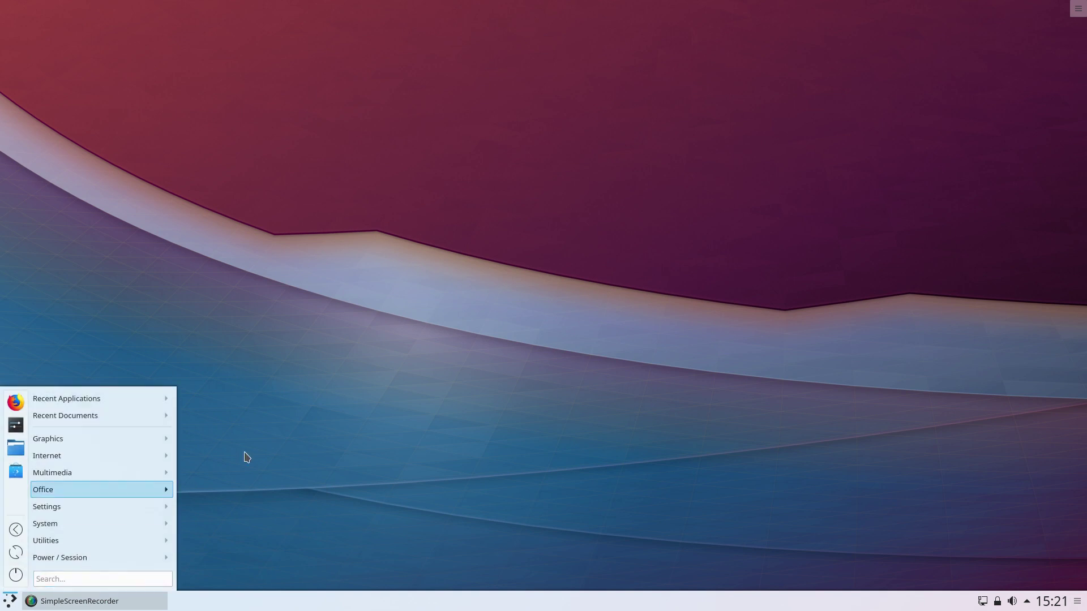
Step: Launch Dolphin from the menu, centre and close it, then reopen the Application Menu
click(16, 448)
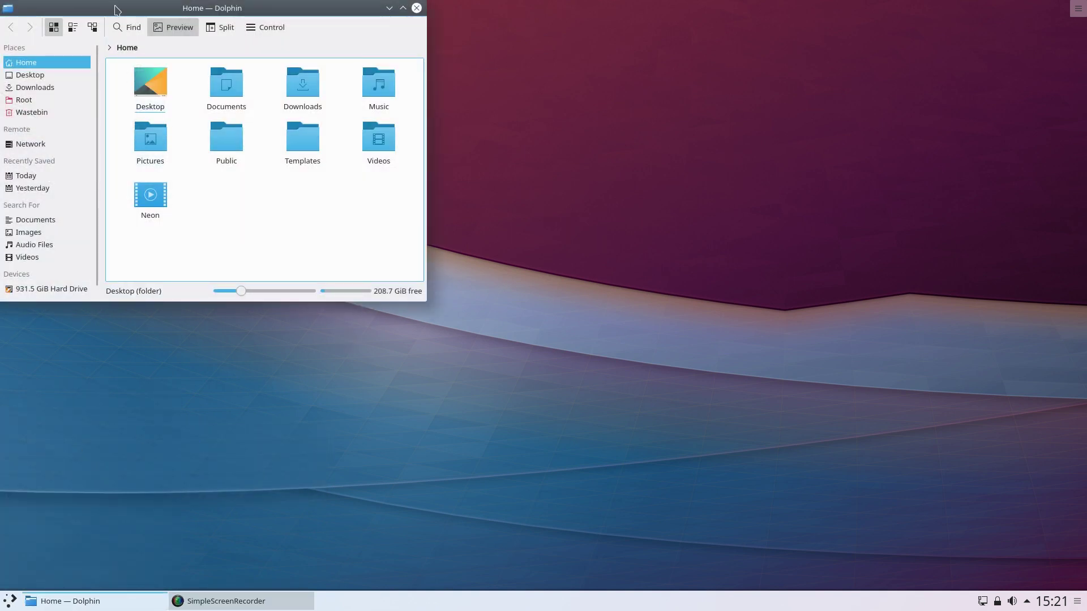
drag(217, 6, 419, 103)
click(626, 110)
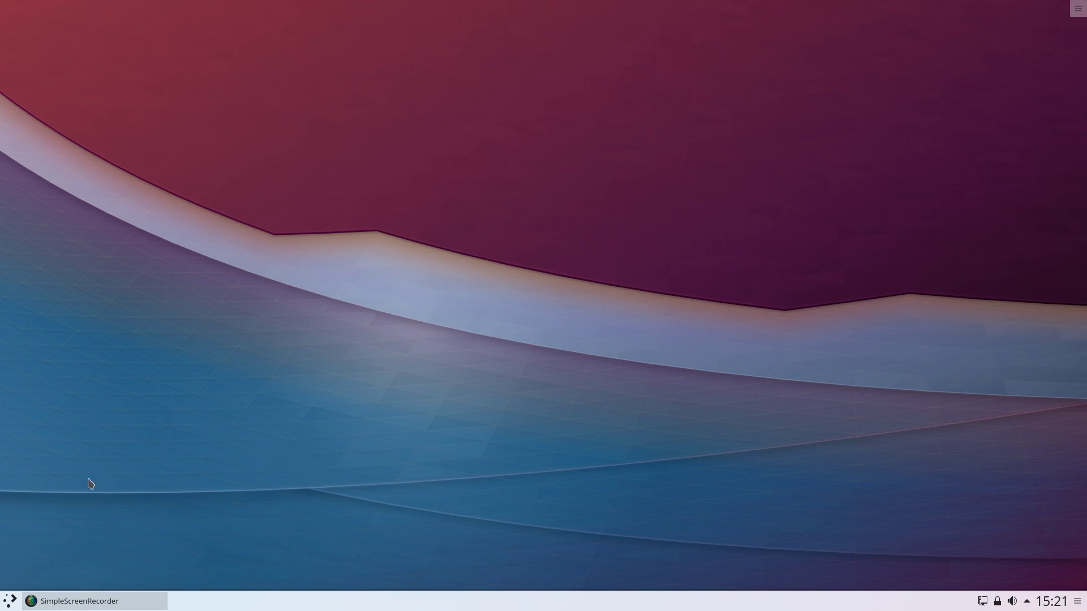
click(10, 601)
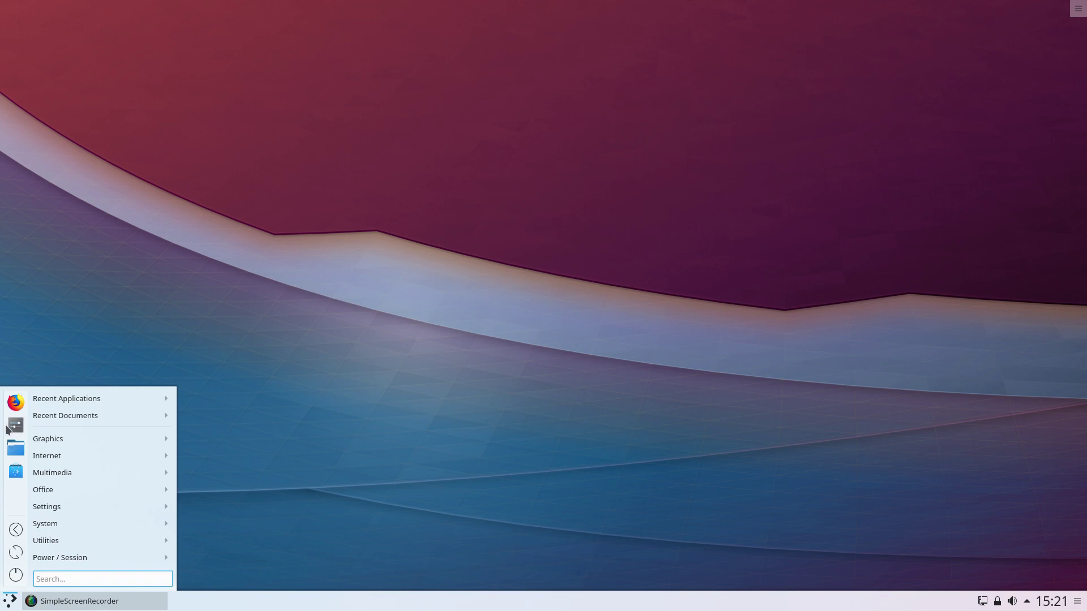
Step: Set the Compositor animation speed to Instant under Display and Monitor and apply
click(16, 425)
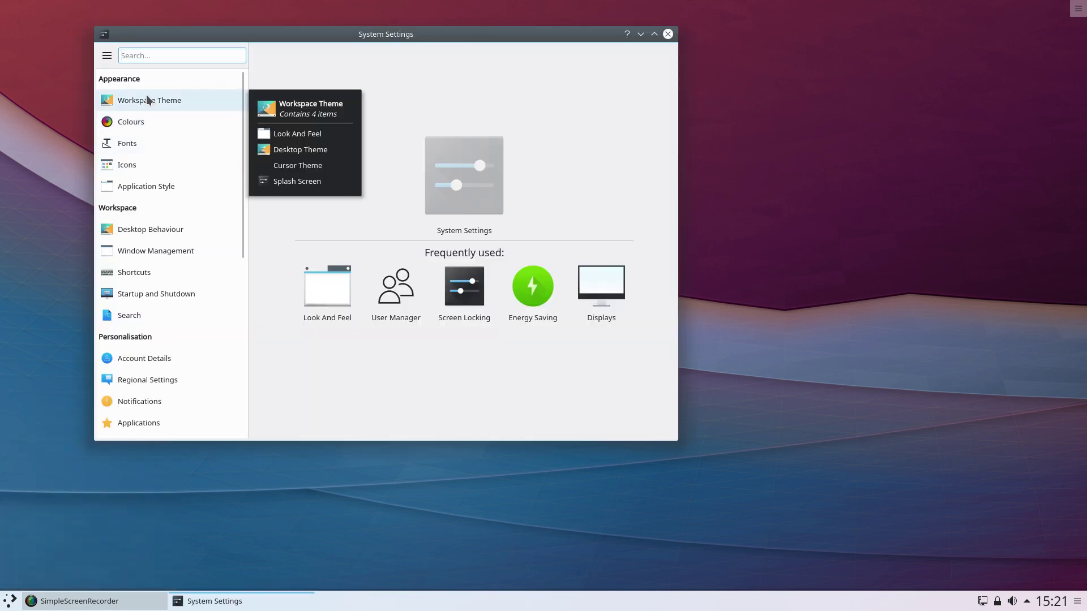
drag(243, 113, 177, 344)
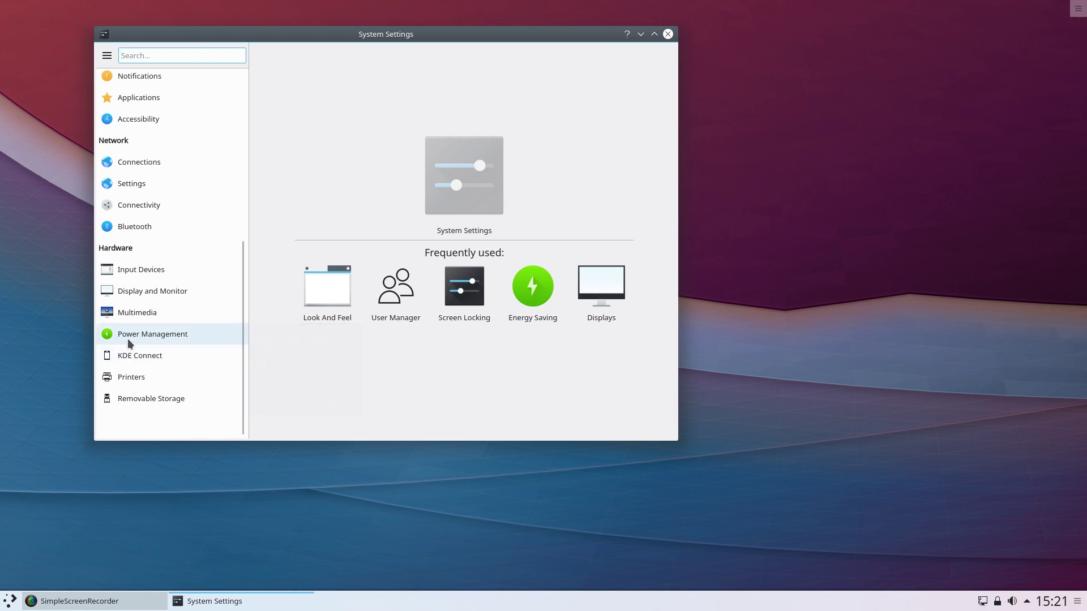
click(140, 291)
click(153, 100)
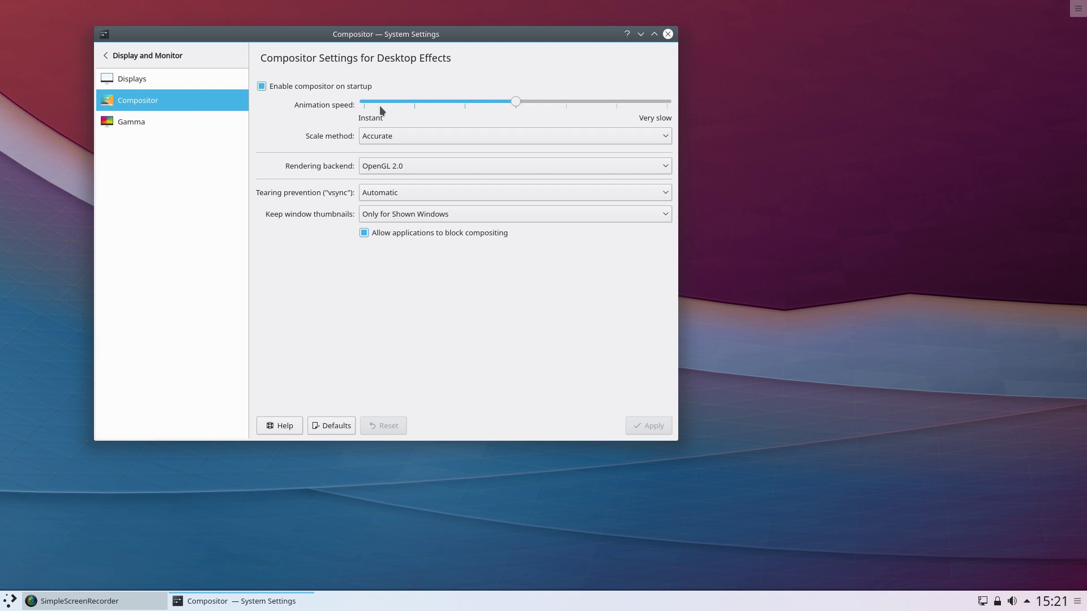
drag(514, 101, 306, 103)
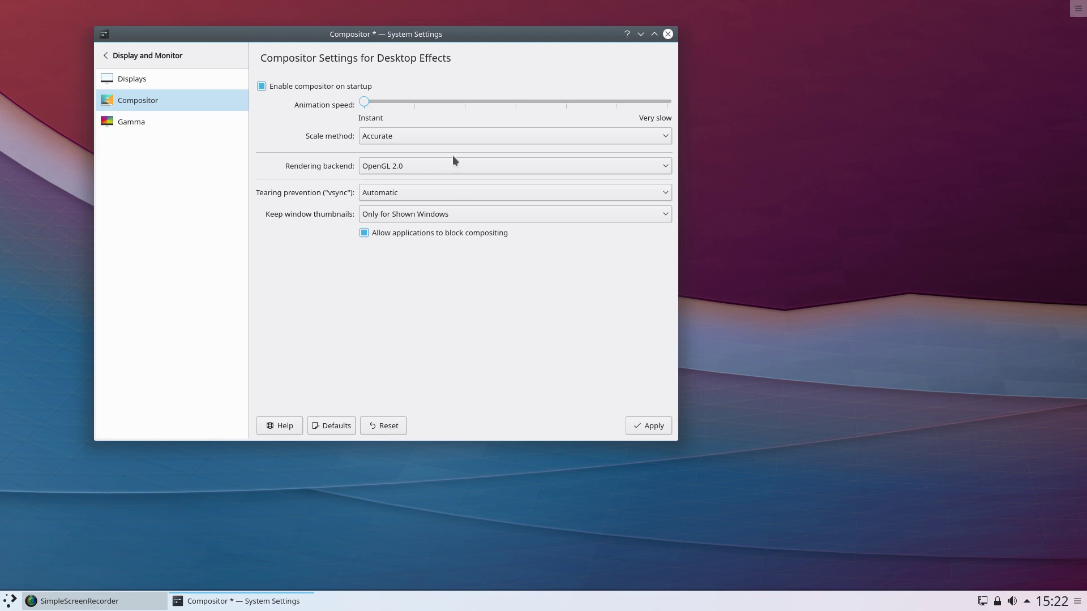
click(644, 434)
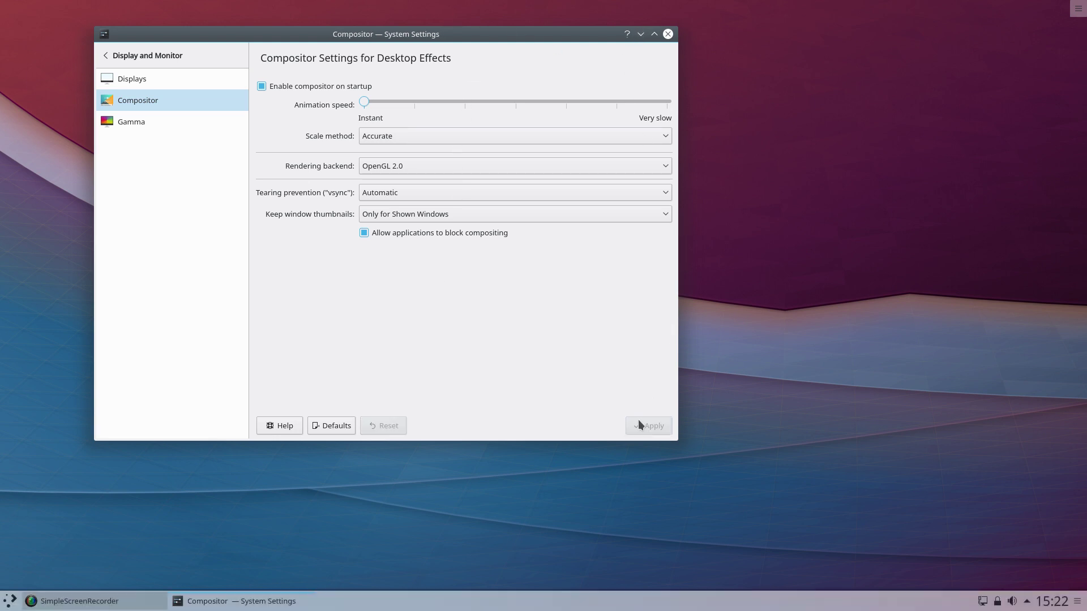
Step: Close System Settings, toggle the Application Menu several times, and leave it open
click(668, 35)
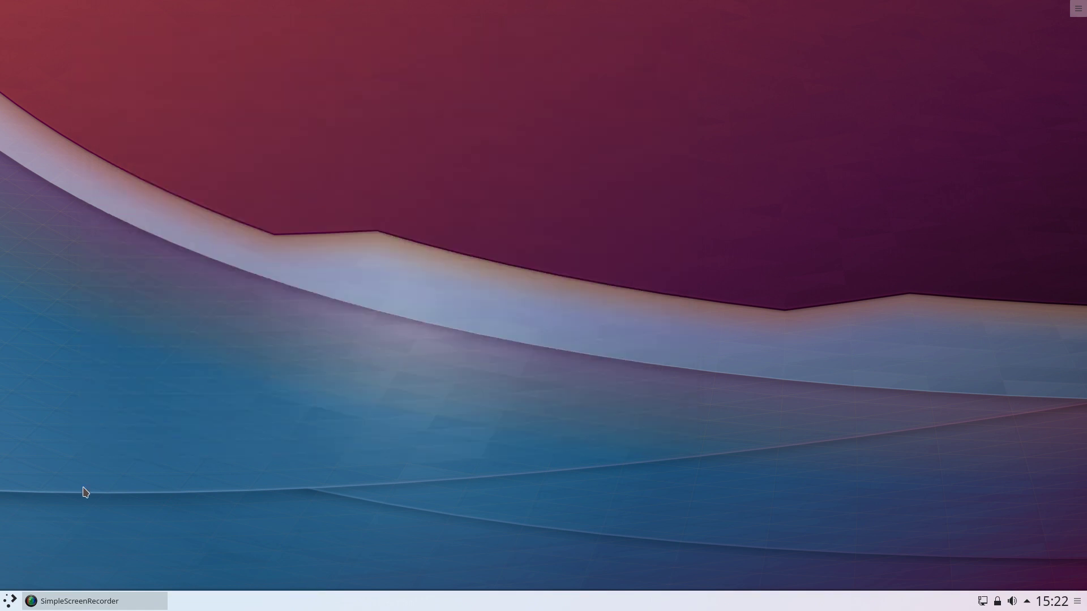
click(16, 605)
click(221, 461)
click(16, 603)
click(325, 439)
click(11, 602)
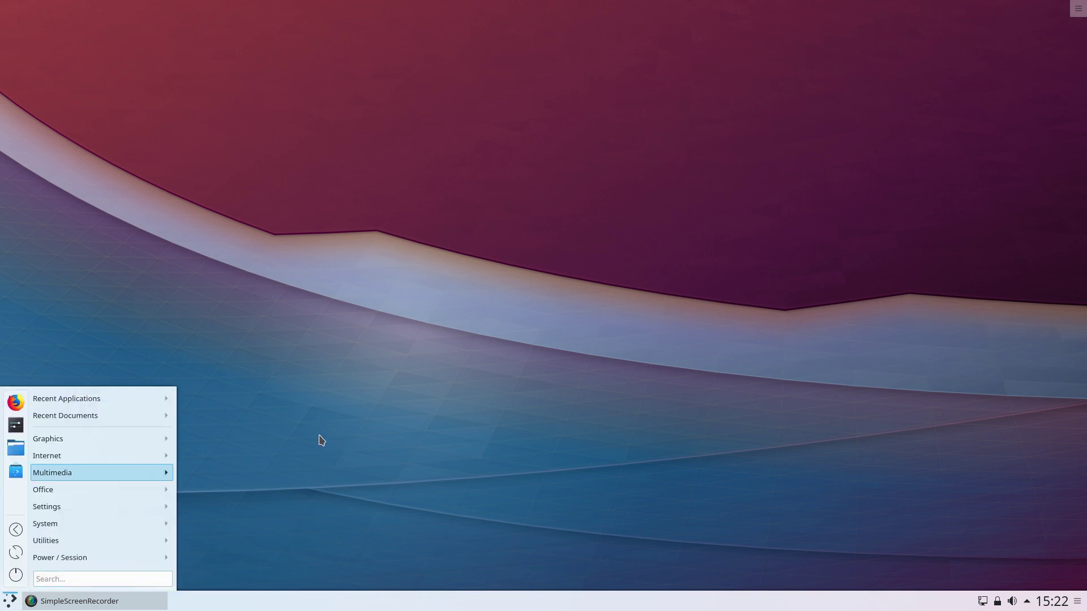
click(406, 382)
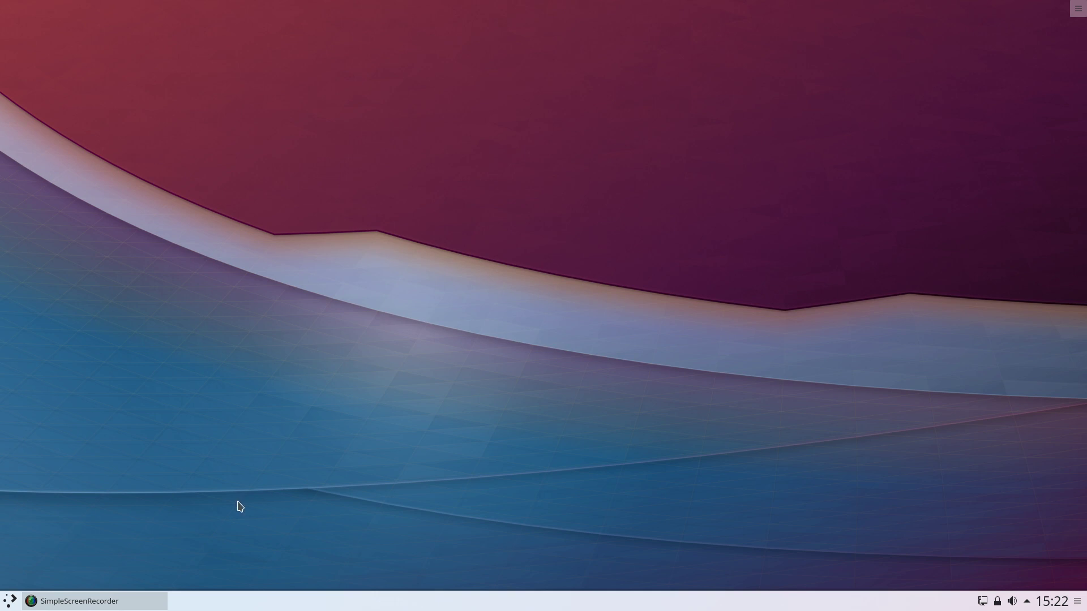
click(11, 604)
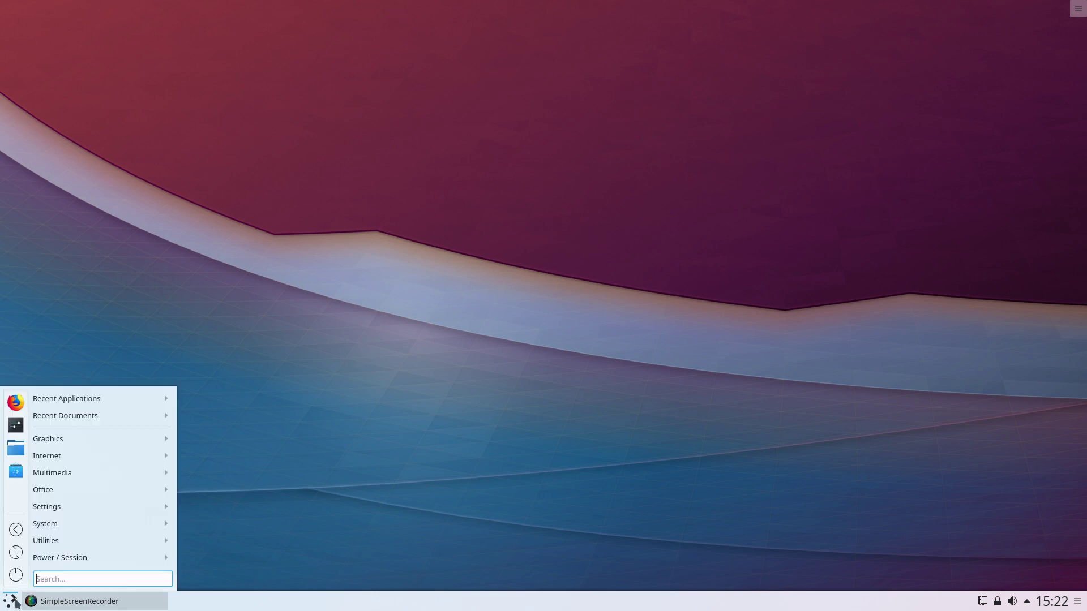
mouse_move(147, 403)
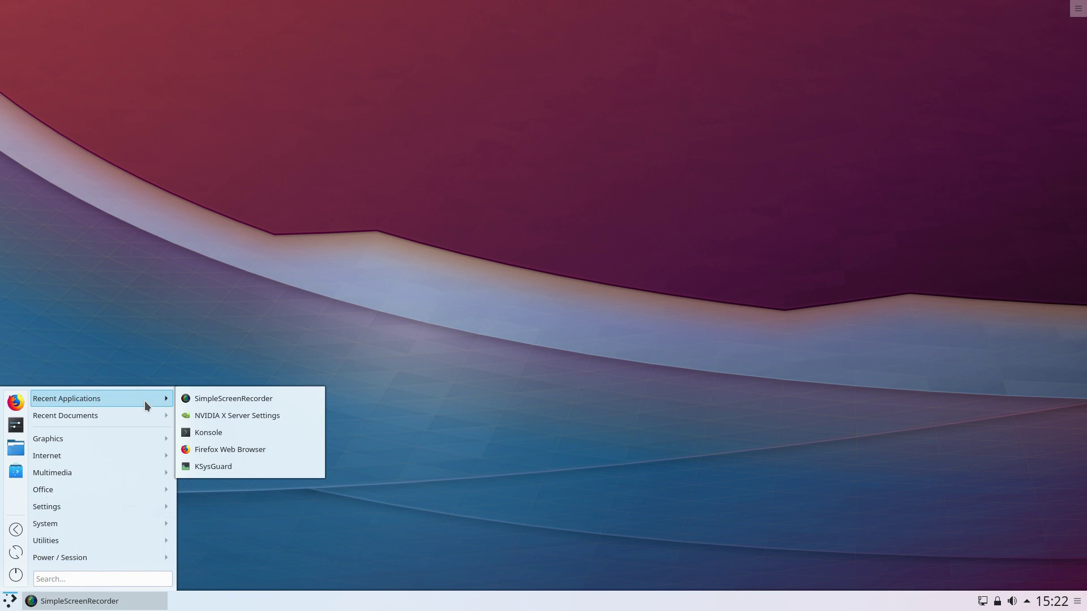
click(352, 334)
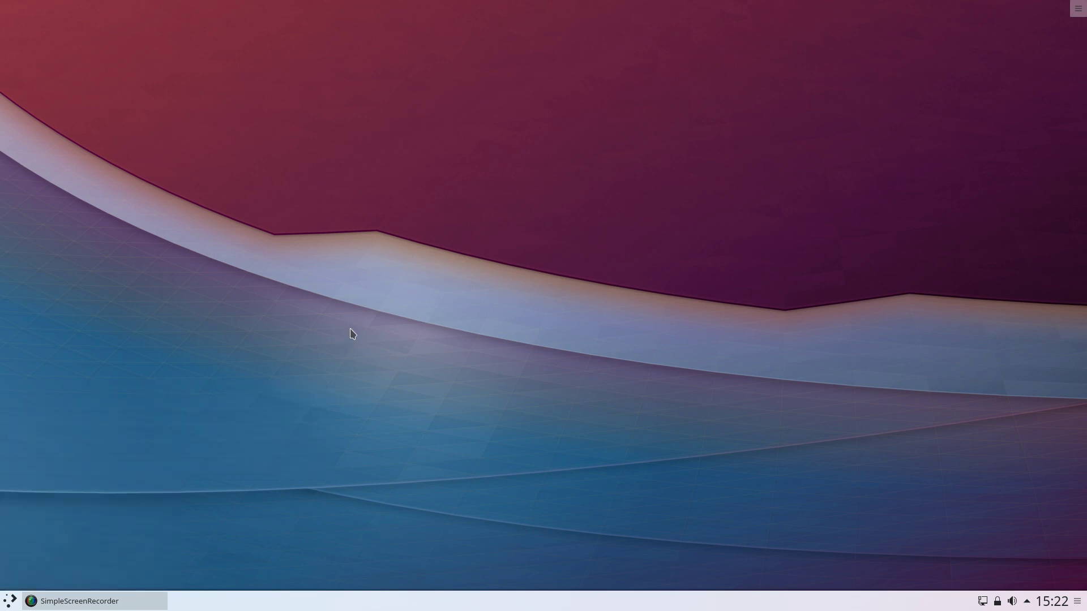
click(10, 604)
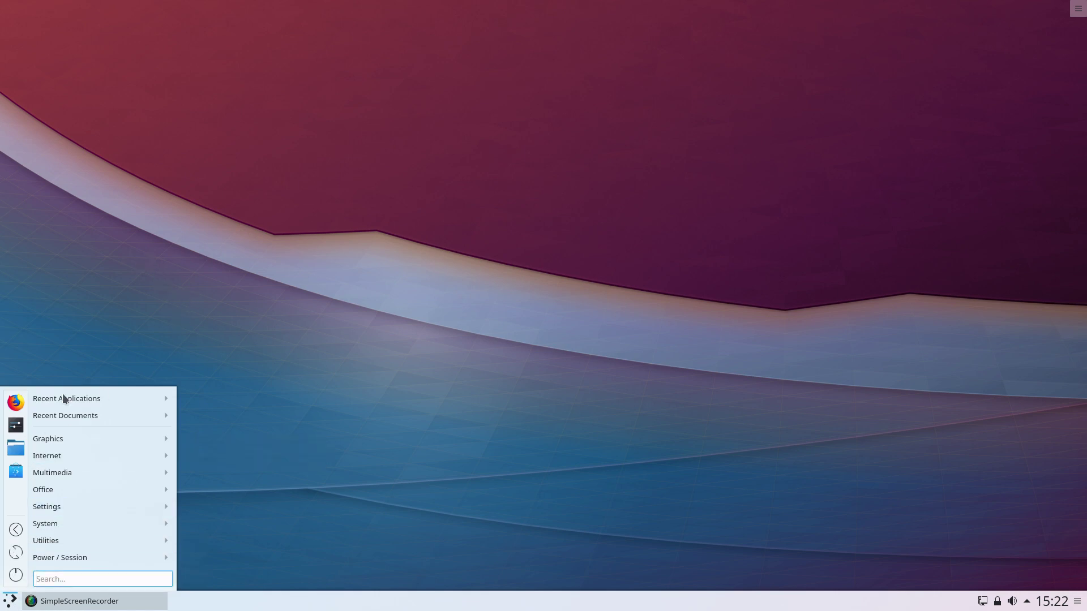
Step: Apply the Breeze Dark look and feel in System Settings' Workspace Theme
click(16, 424)
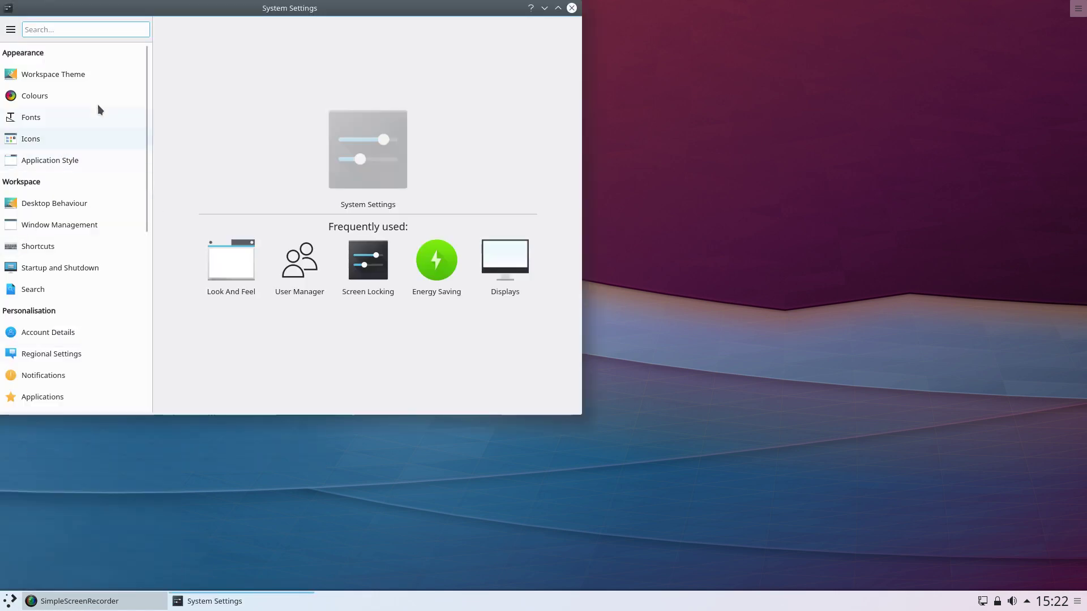
click(68, 73)
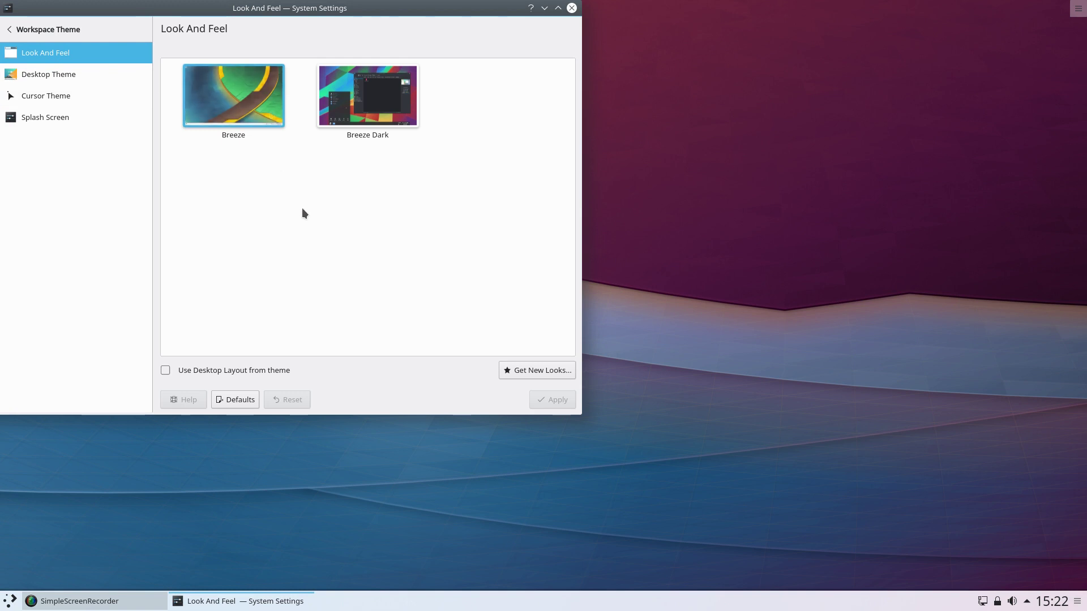
click(365, 102)
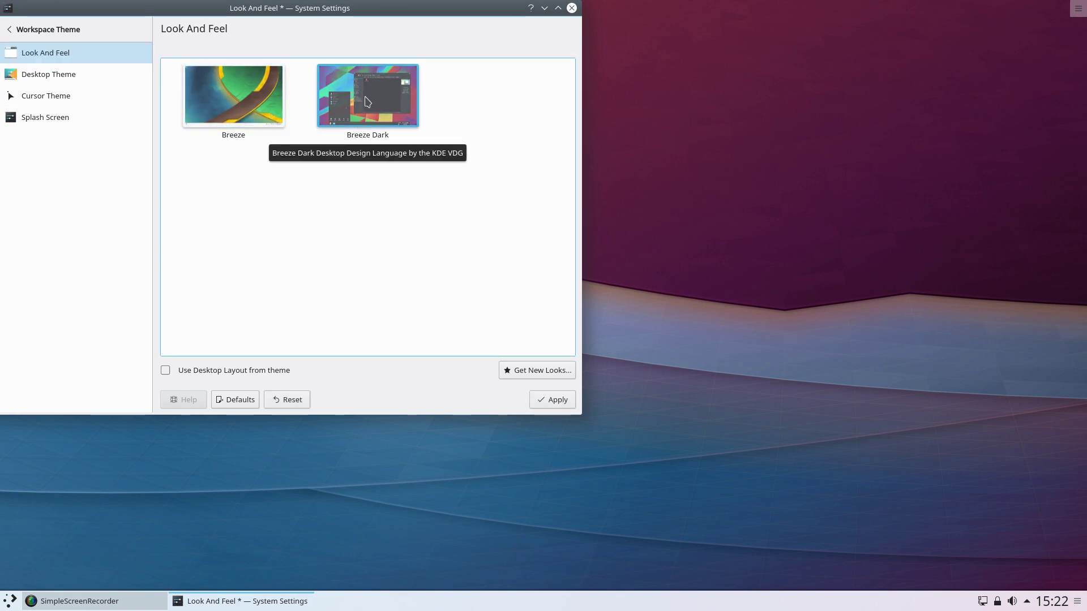
click(554, 406)
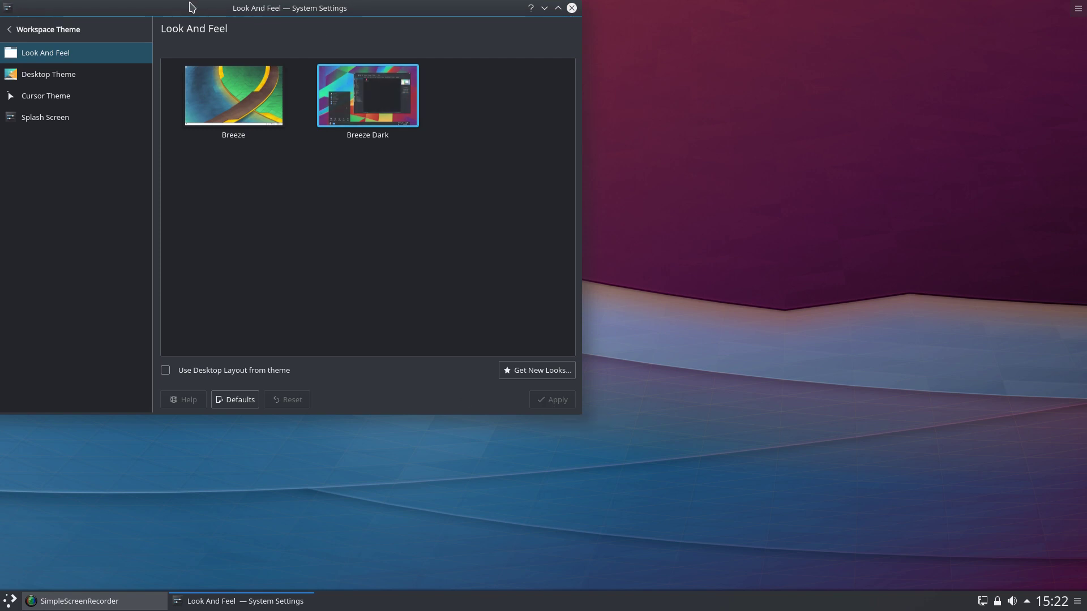
Step: Centre the window and browse the Cursor, Desktop and Splash Screen pages, ending on Look And Feel
drag(181, 6, 390, 58)
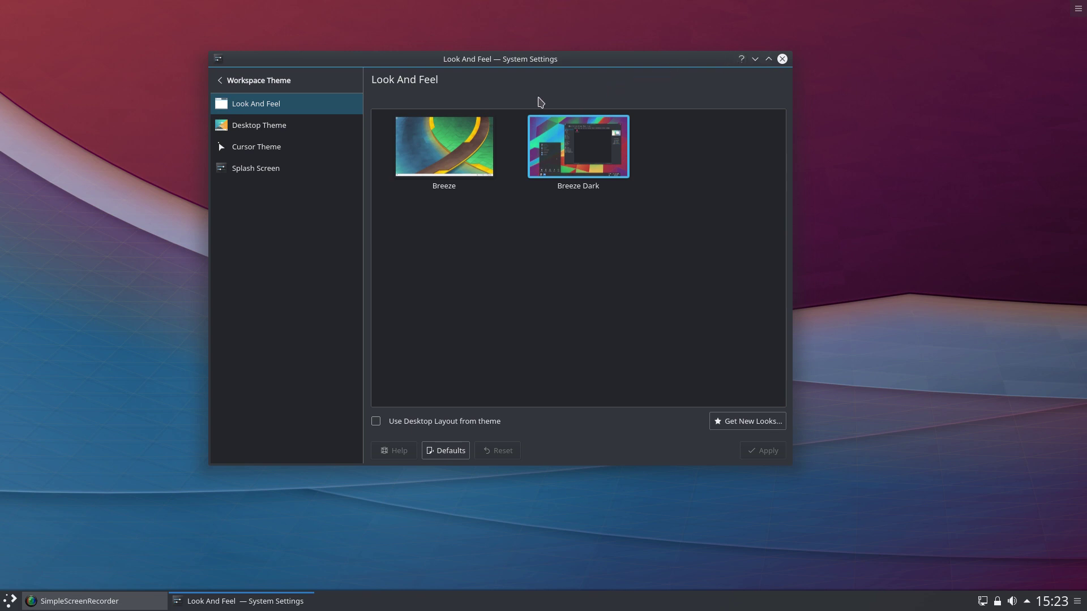
click(269, 147)
click(265, 118)
click(266, 105)
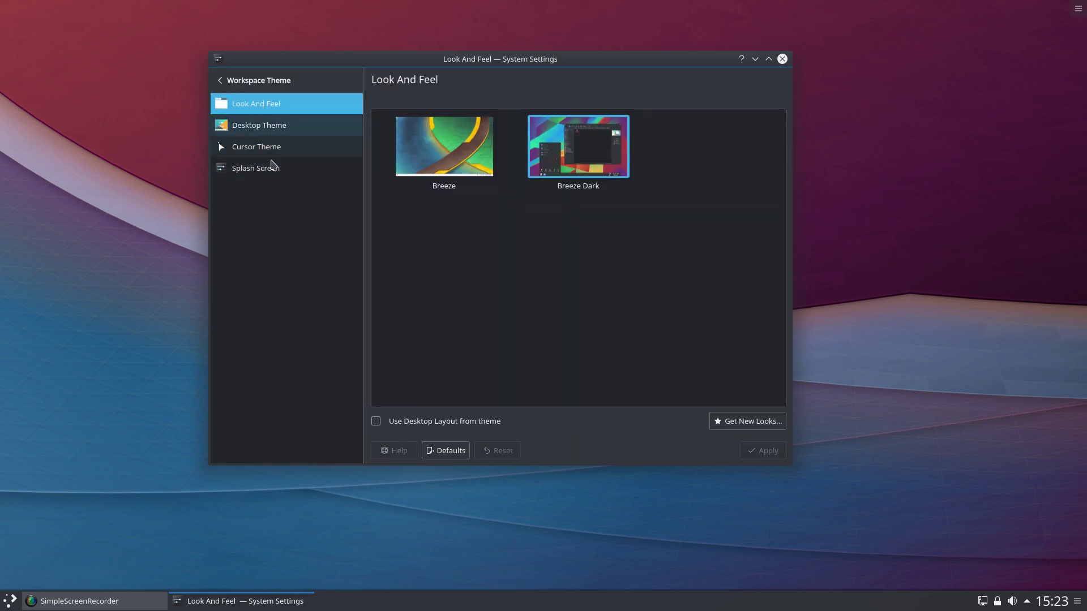
click(267, 168)
click(296, 104)
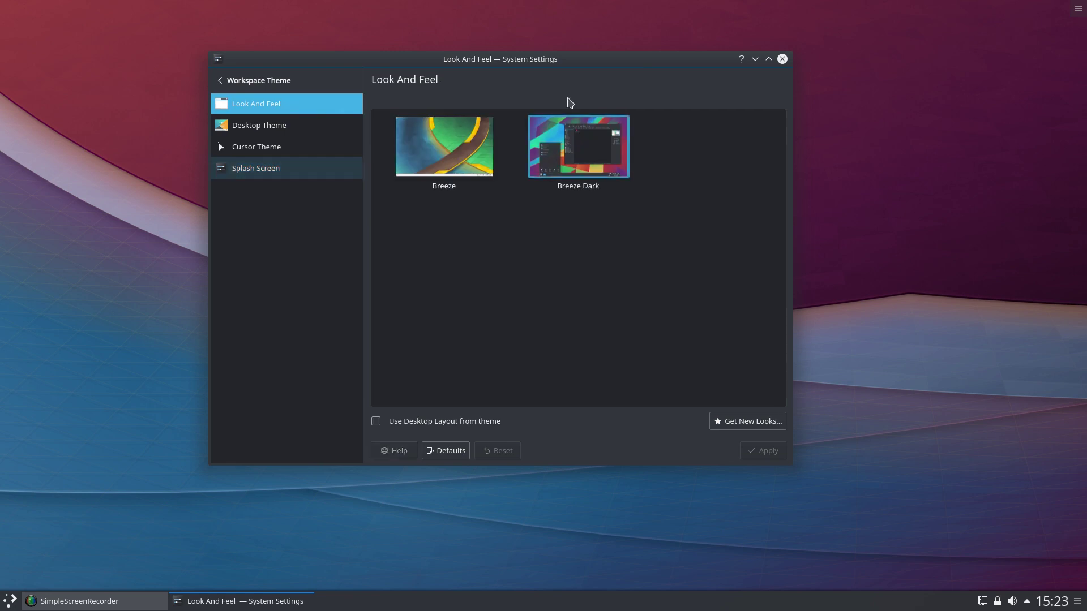
click(783, 60)
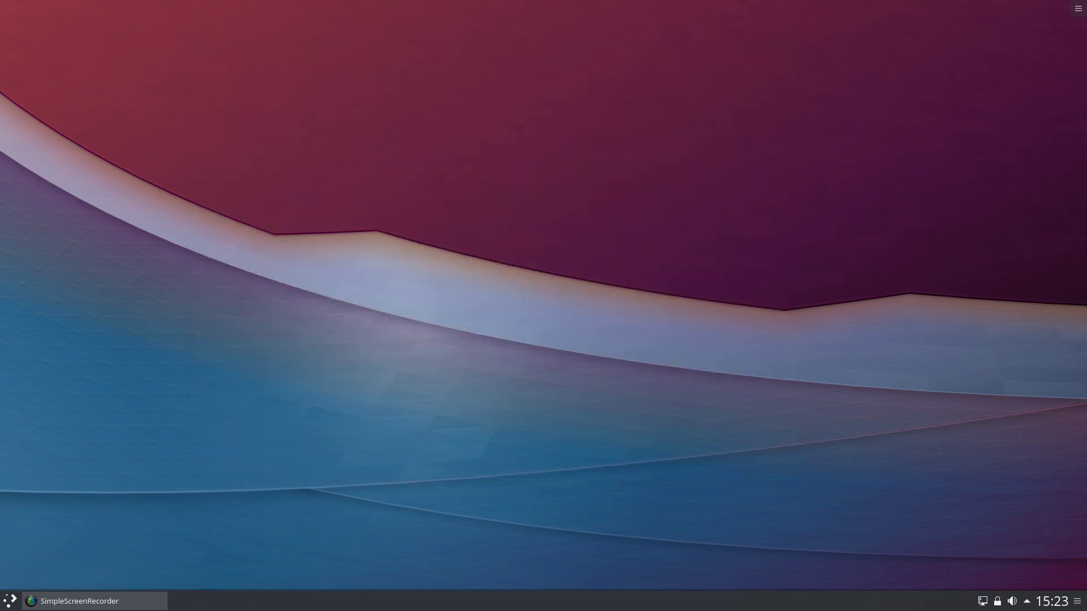
click(10, 601)
click(12, 454)
drag(121, 12, 464, 141)
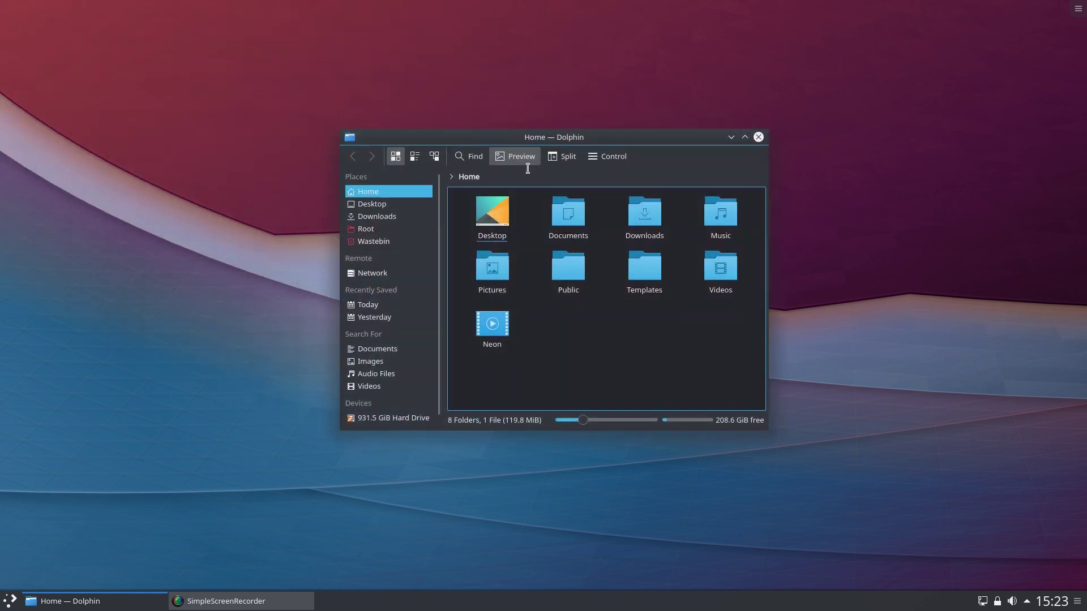
click(759, 137)
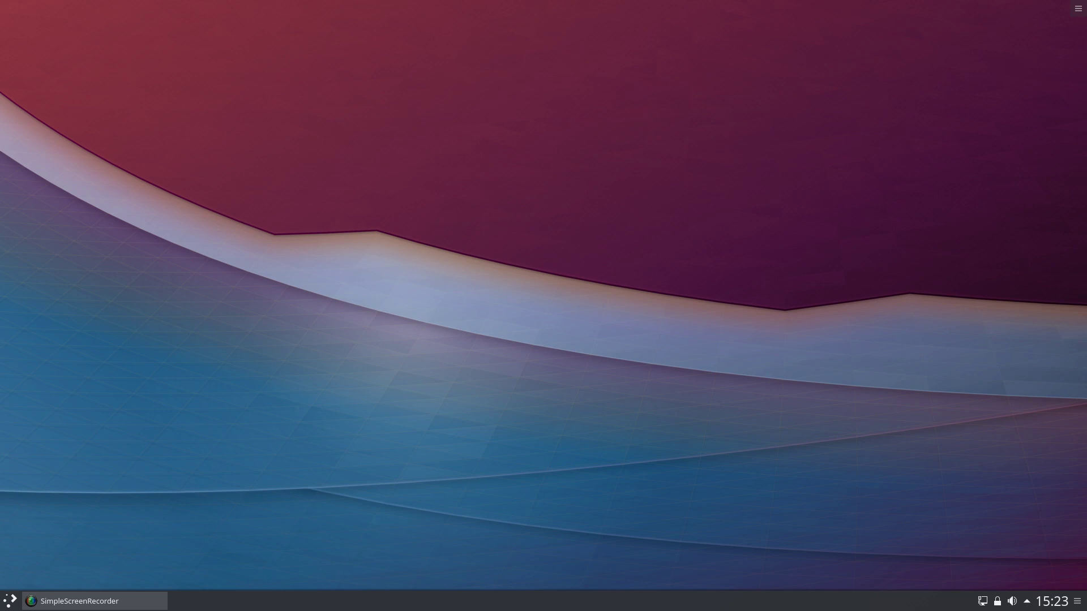
Step: Launch Konsole by searching 'kon' in KRunner and centre its window
click(10, 601)
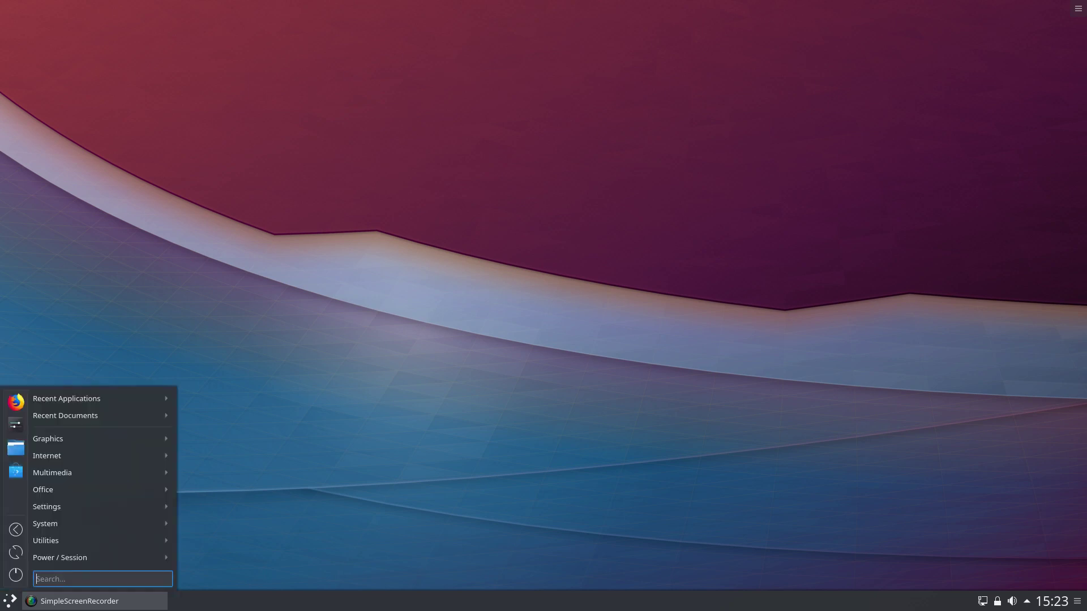
mouse_move(68, 415)
key(Escape)
key(Escape)
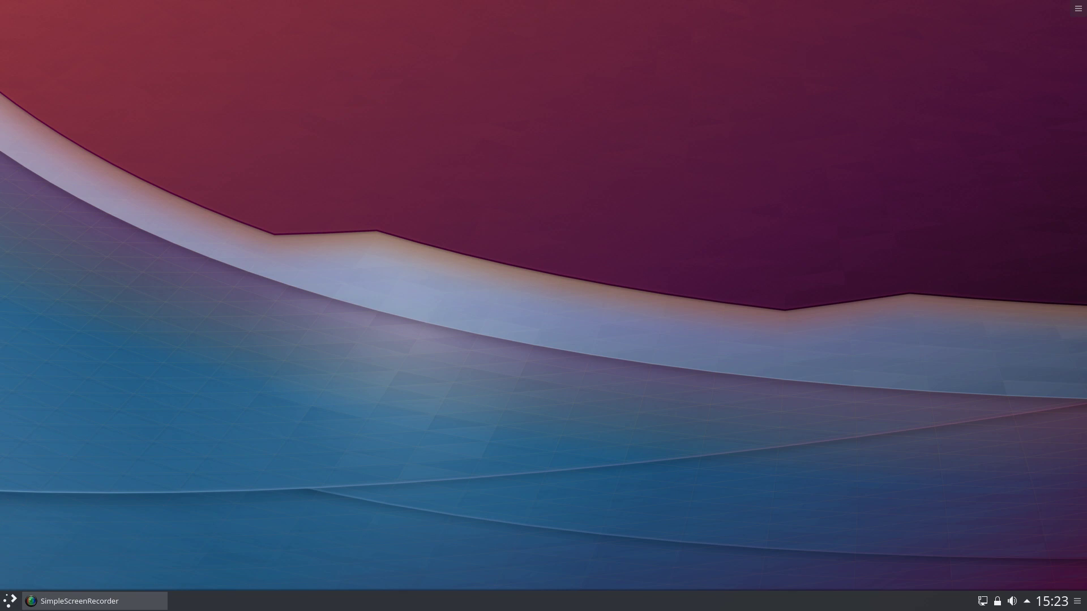
key(alt+space)
text(ko)
key(BackSpace)
key(BackSpace)
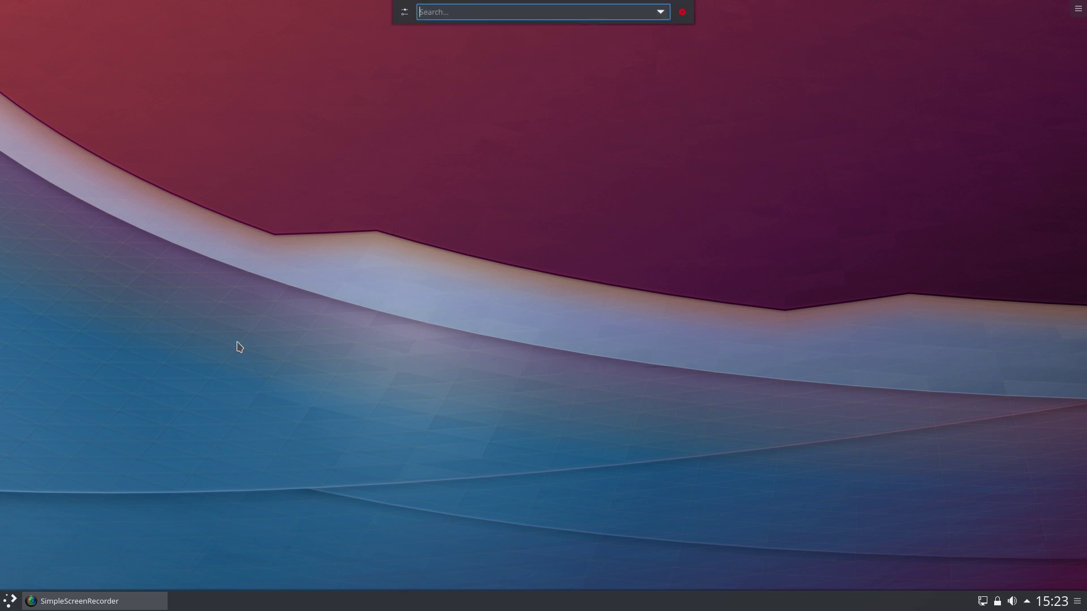
text(kon)
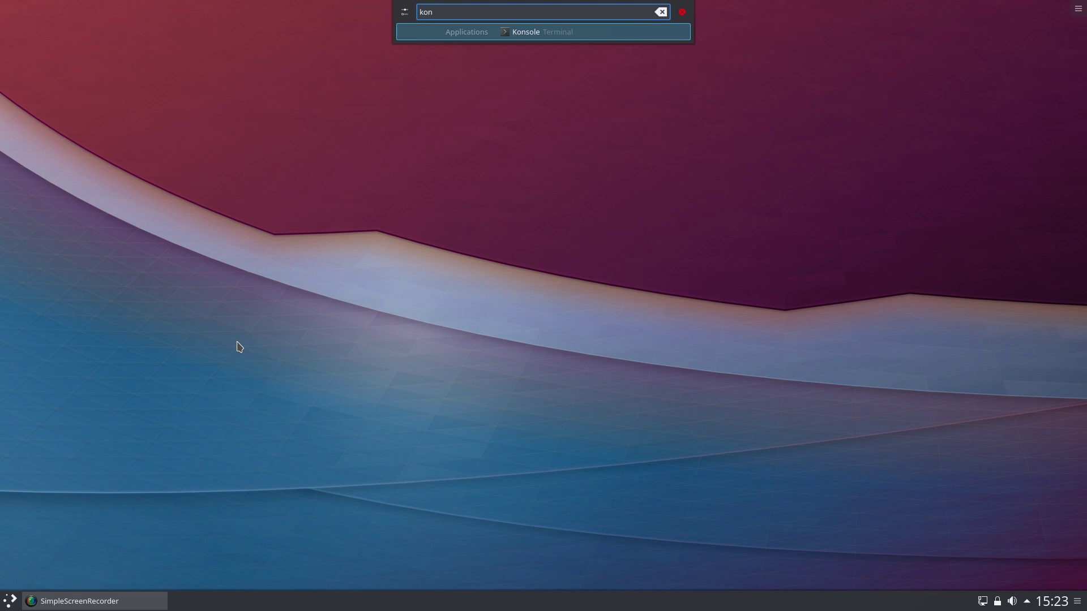
click(520, 32)
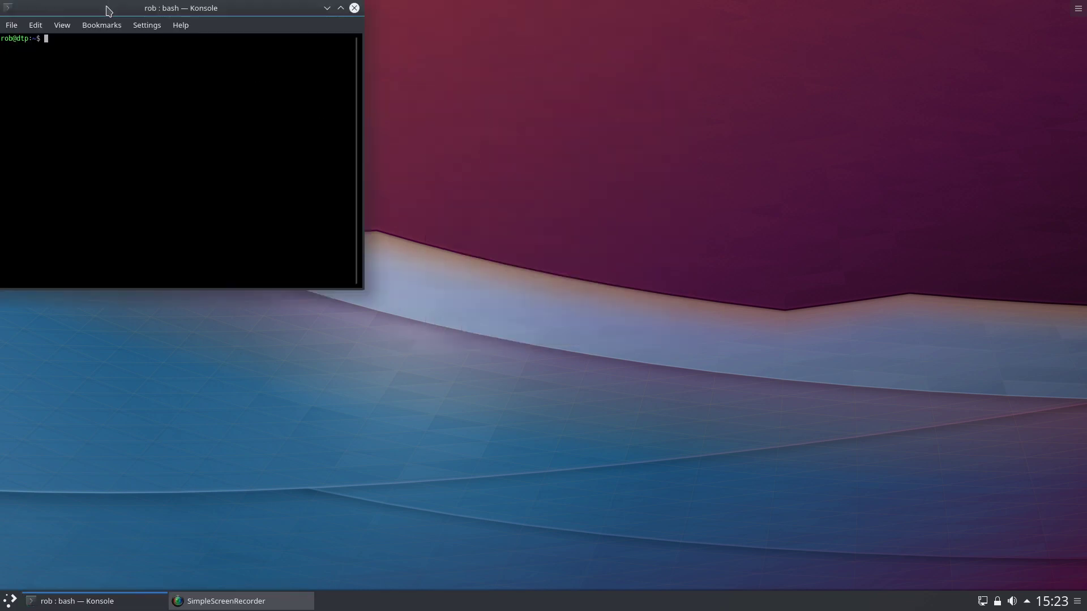
drag(106, 7, 313, 124)
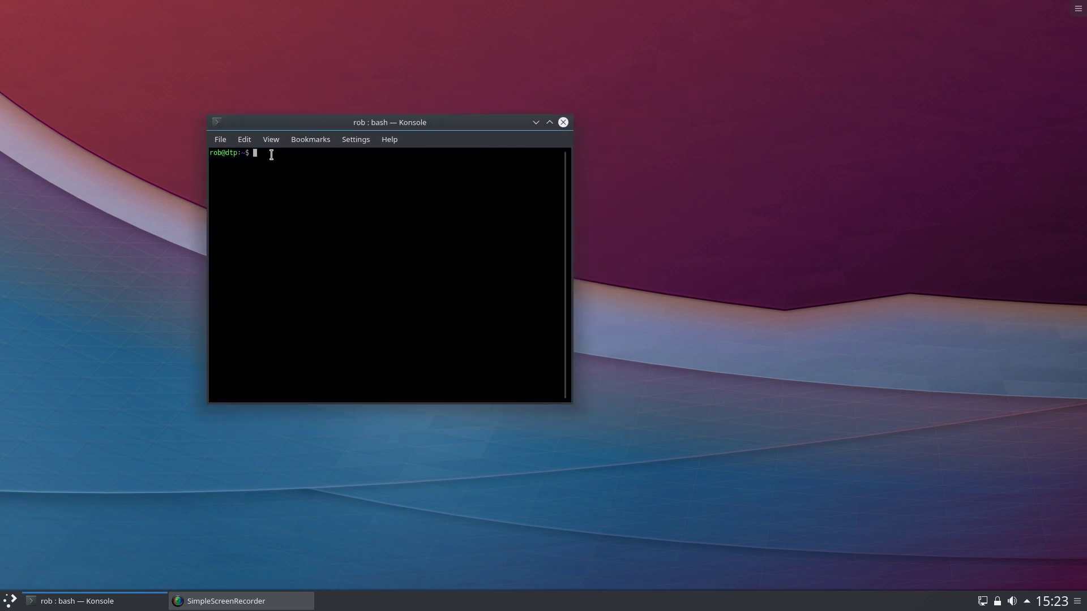
Step: Run 'sudo apt install kubuntu-driver-manager' and enter the administrator password
text(sudo apt install kubuntu-driver-manager)
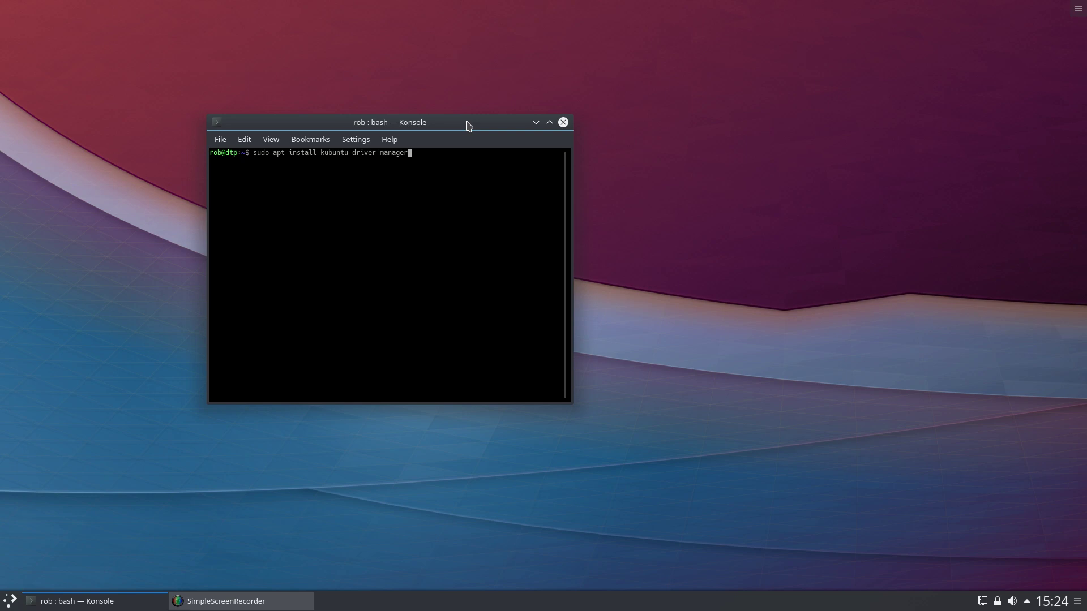
drag(464, 122, 491, 95)
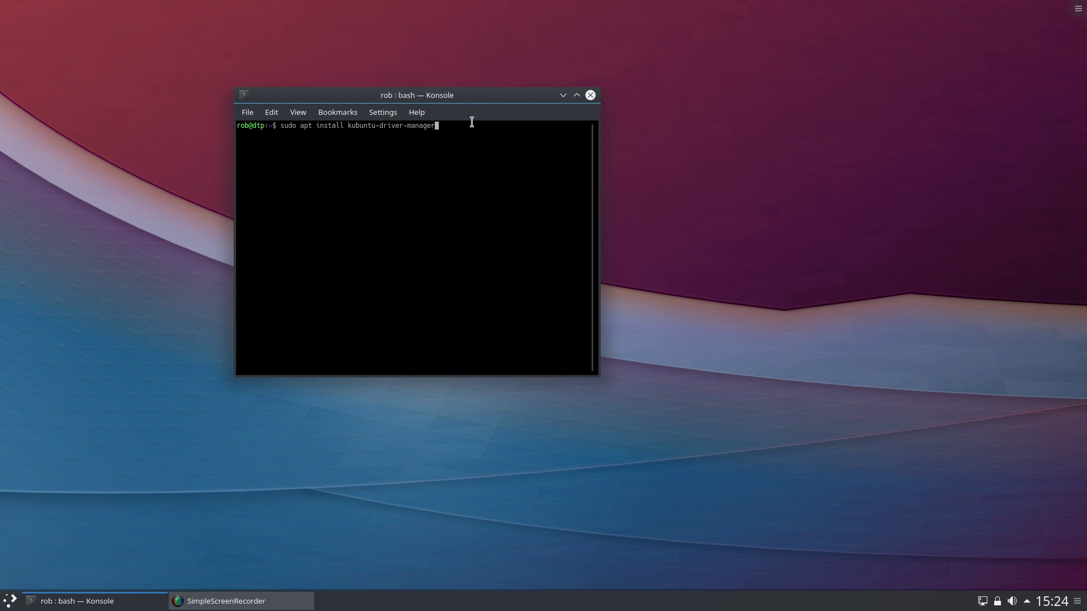
key(Return)
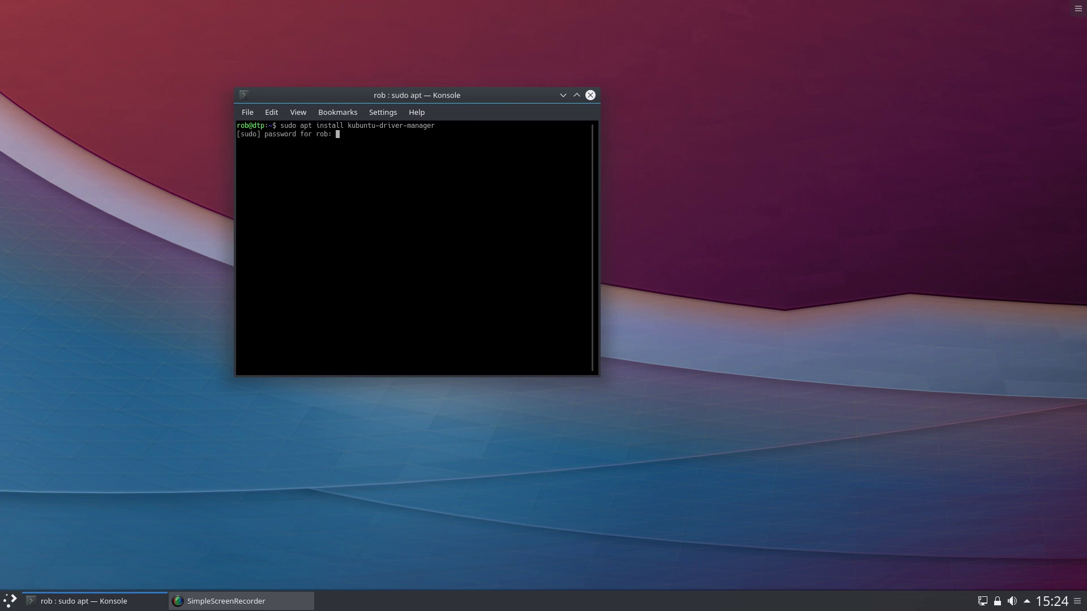
key(Return)
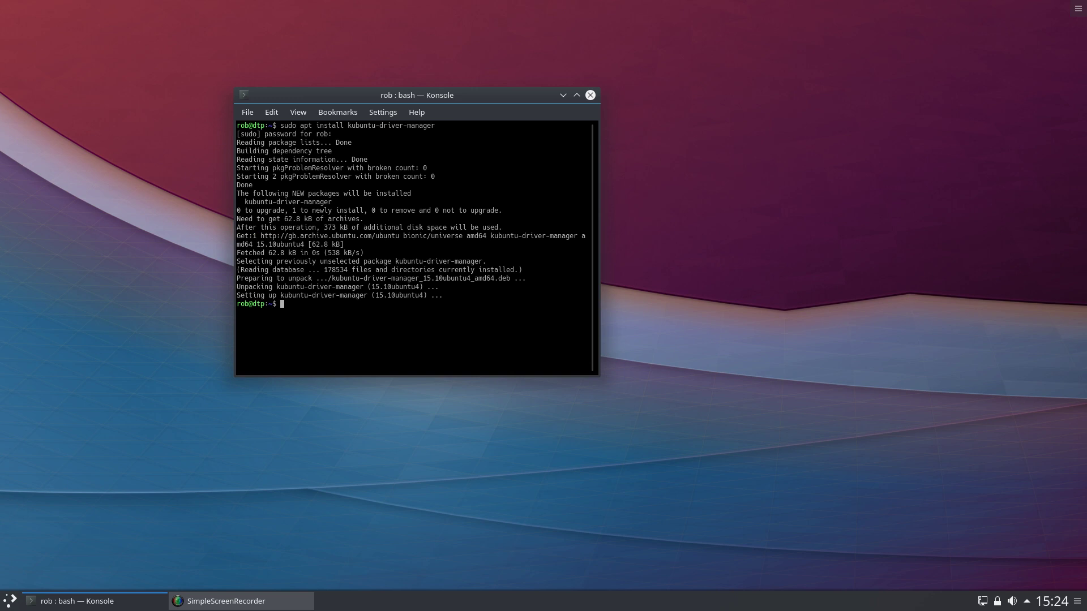
Step: Close Konsole, open System Settings, and go to Driver Manager under Hardware
click(590, 95)
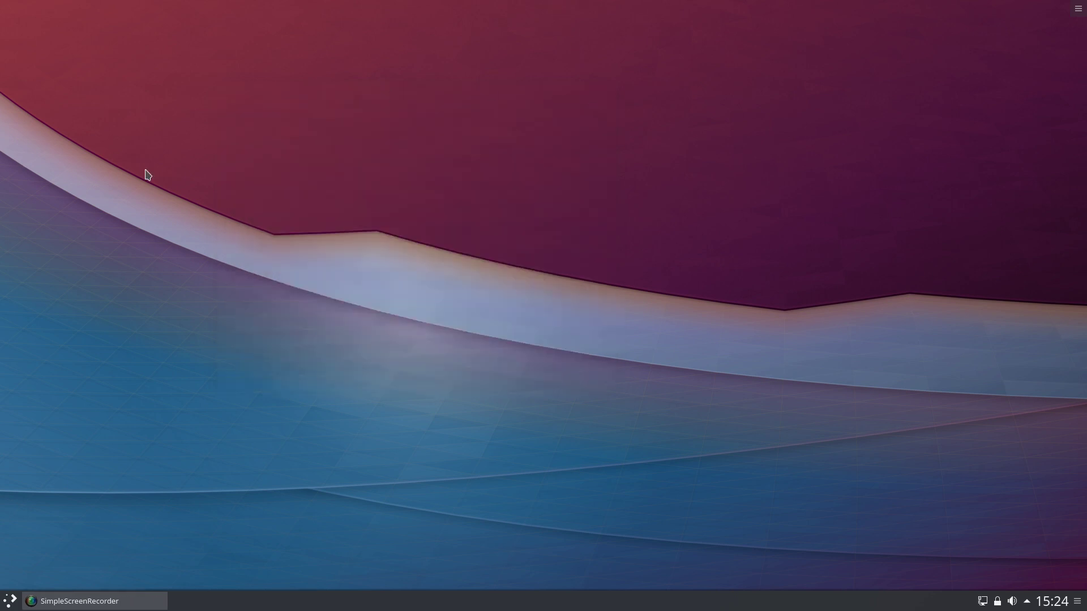
click(10, 601)
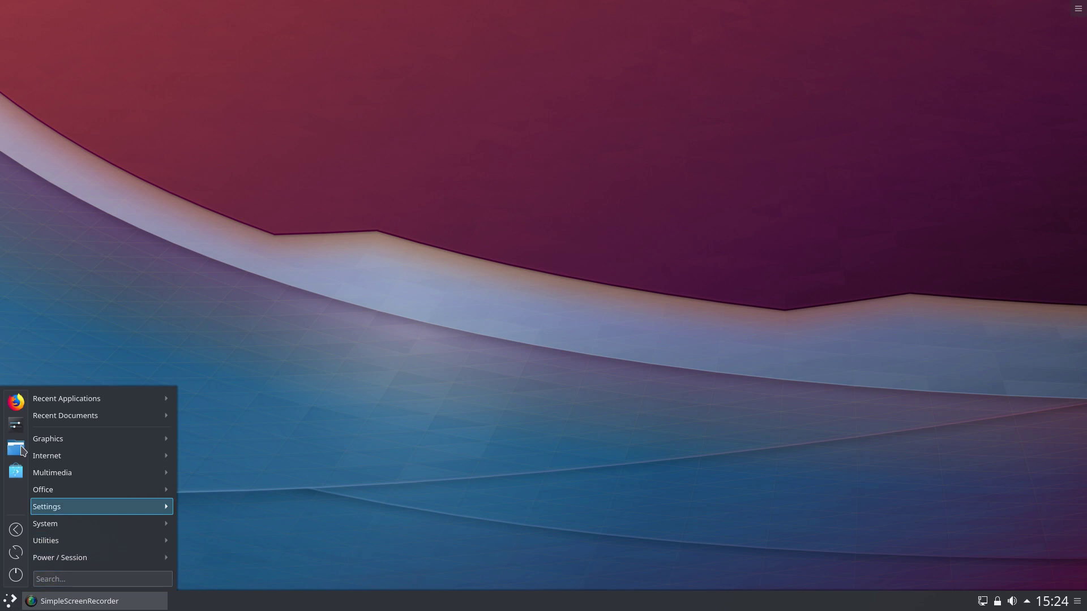
click(17, 426)
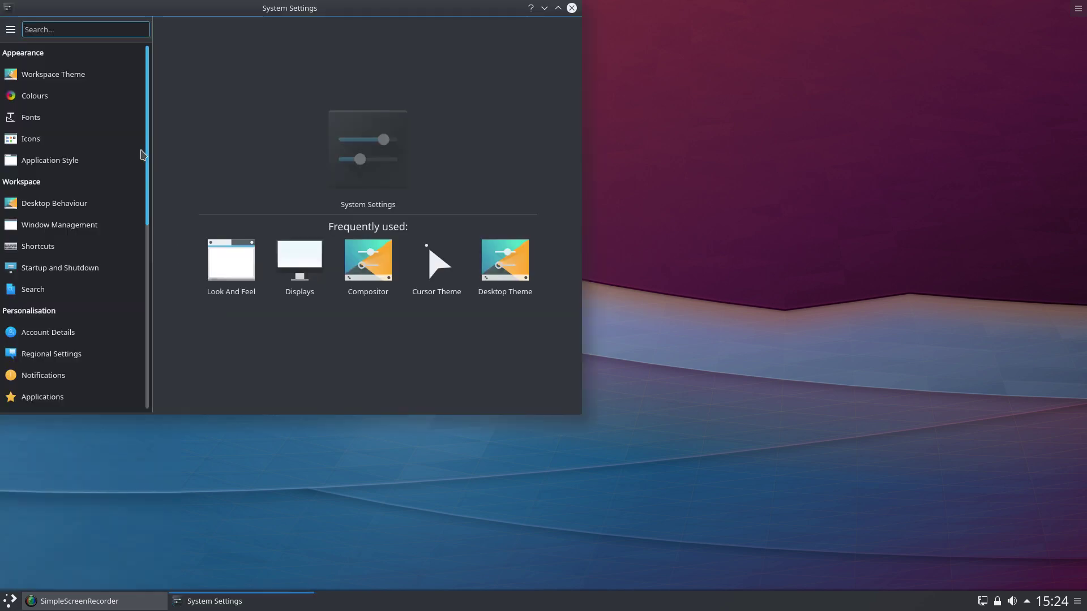
drag(149, 69, 131, 306)
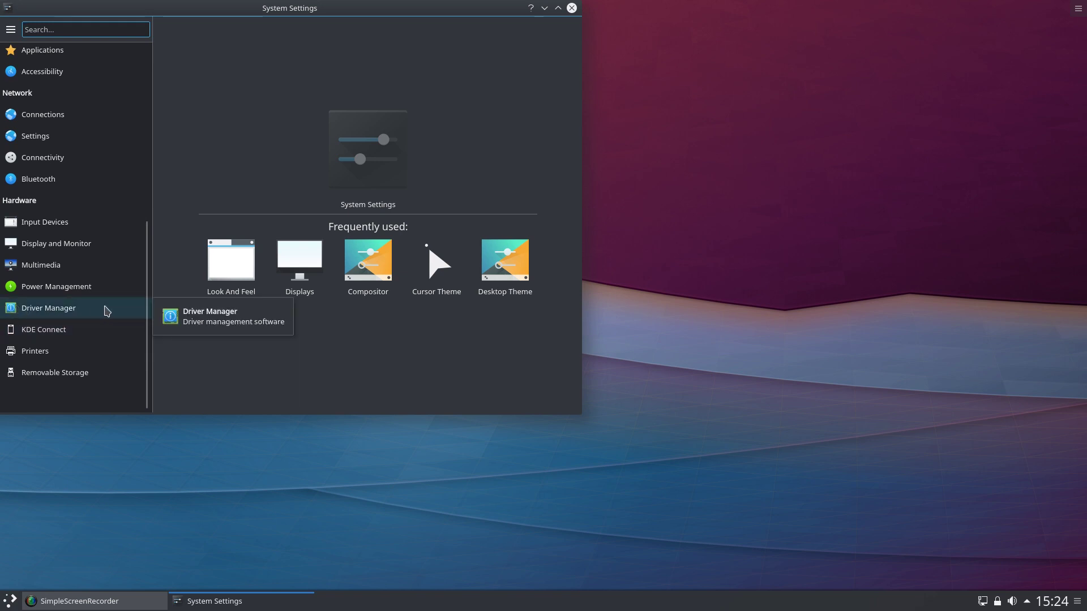
click(105, 310)
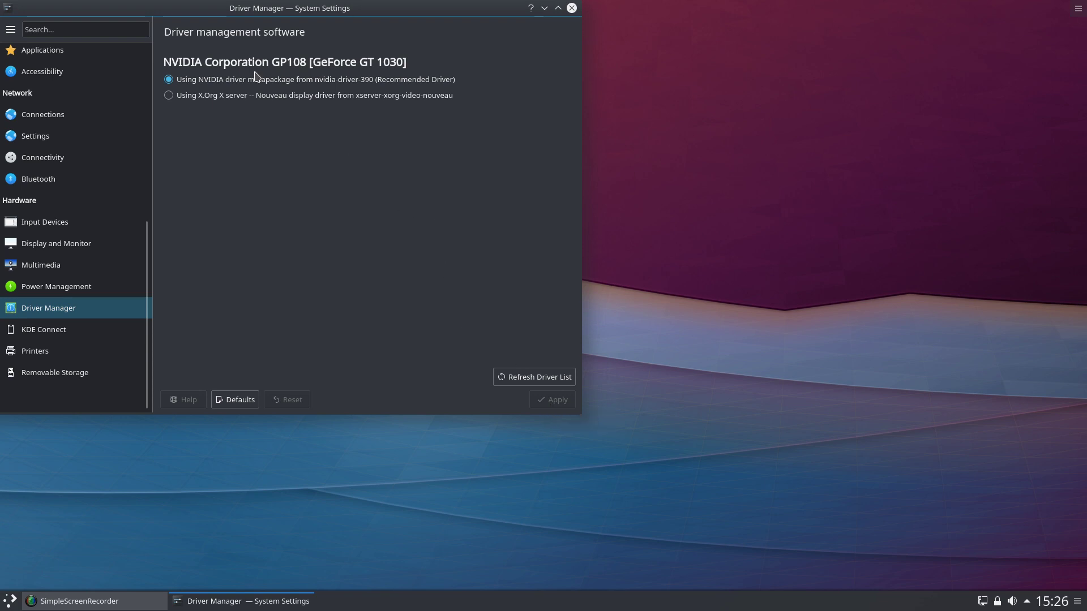
Step: Reposition the Driver Manager settings window, then close it
drag(150, 12, 247, 69)
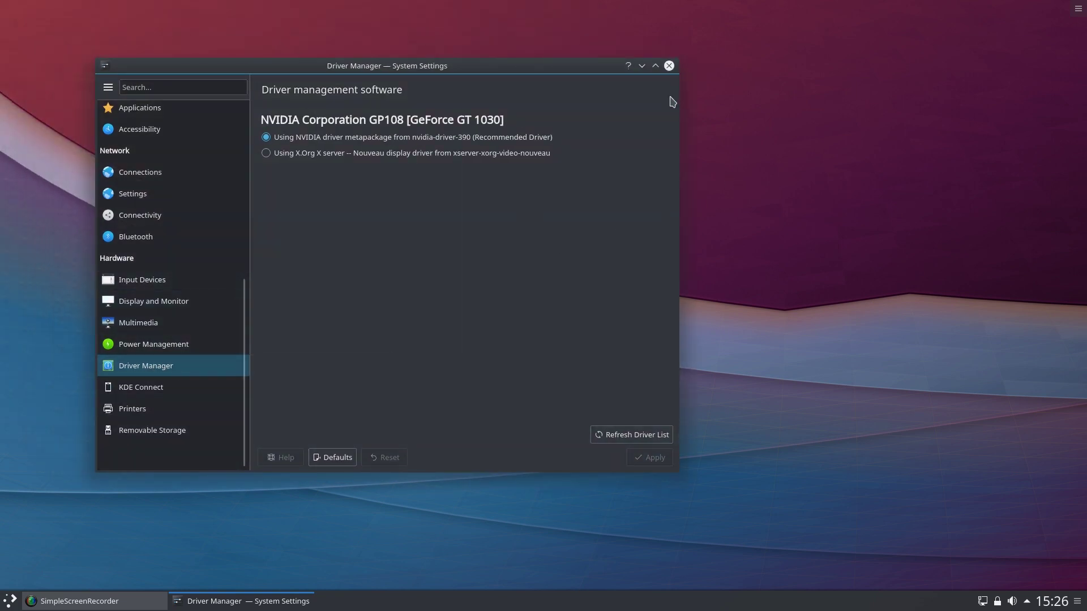
drag(563, 69, 536, 61)
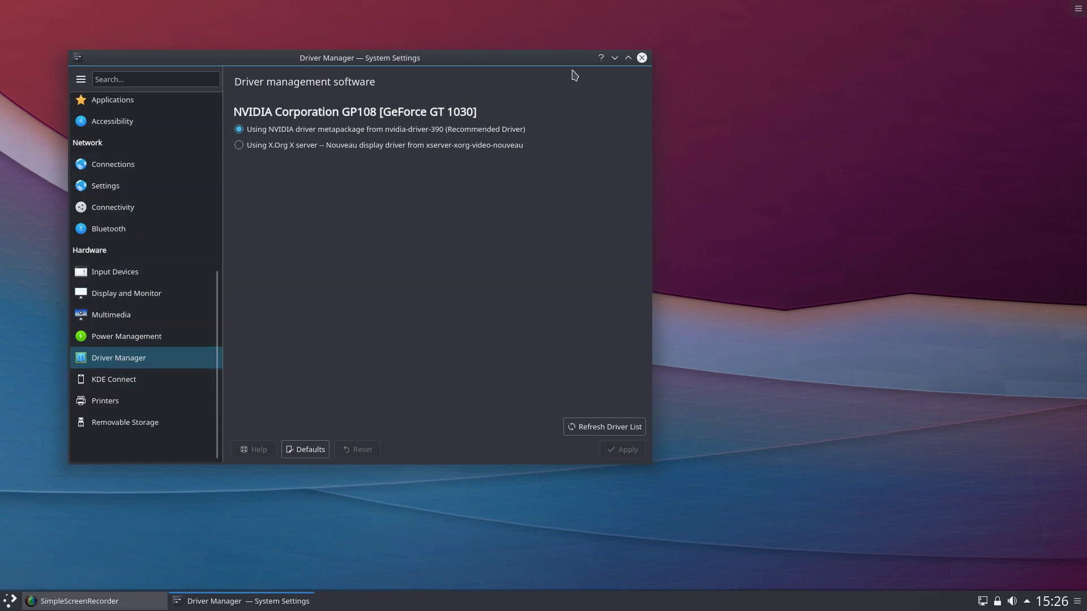
drag(555, 58, 560, 55)
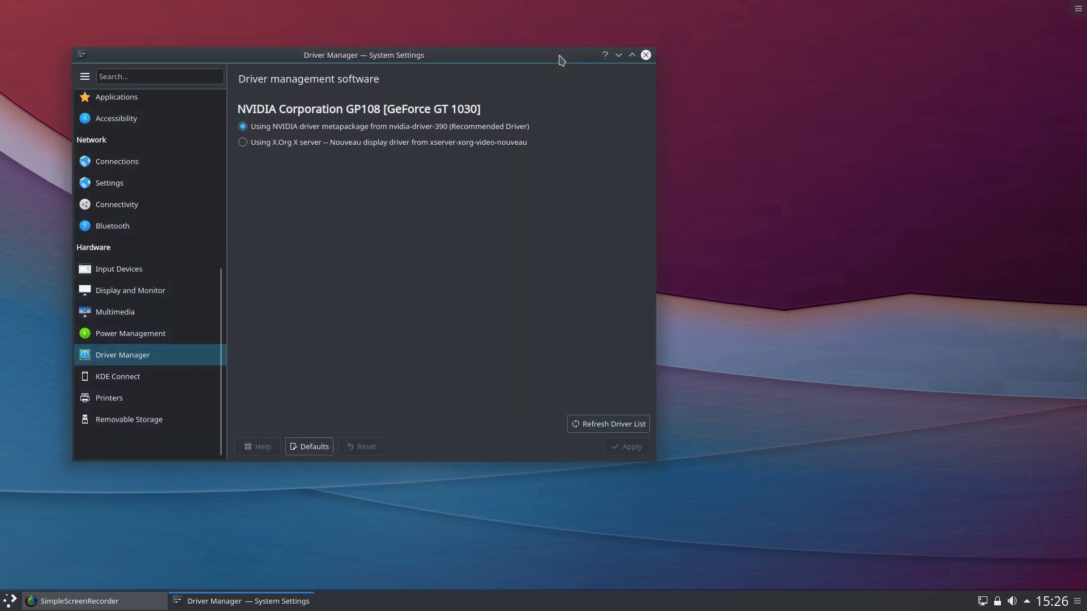
click(645, 56)
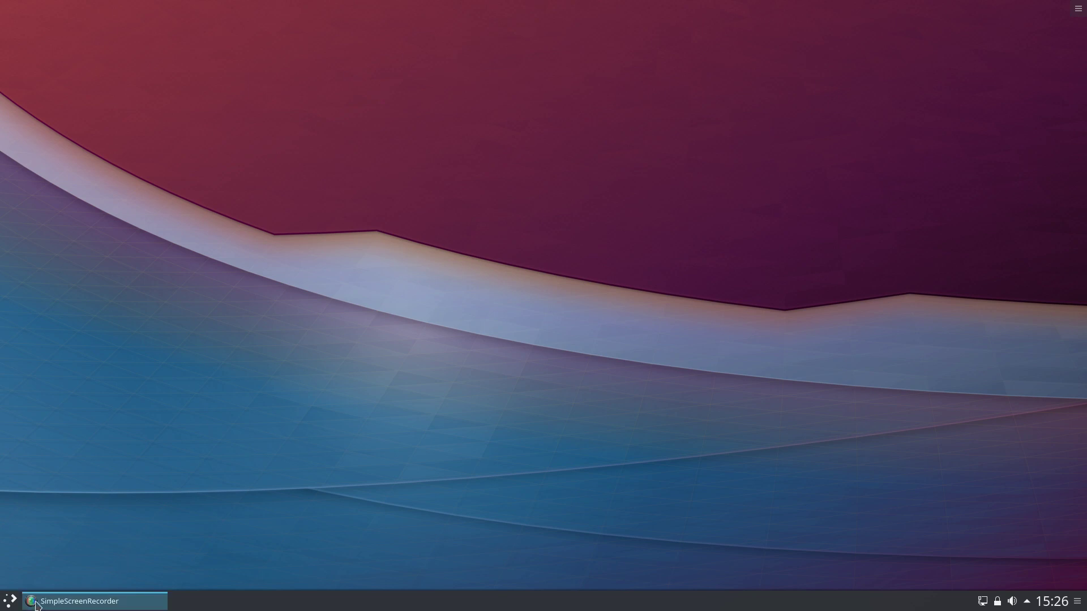
Step: Launch System Settings and go to Application Style > GNOME Application Style (GTK)
click(9, 603)
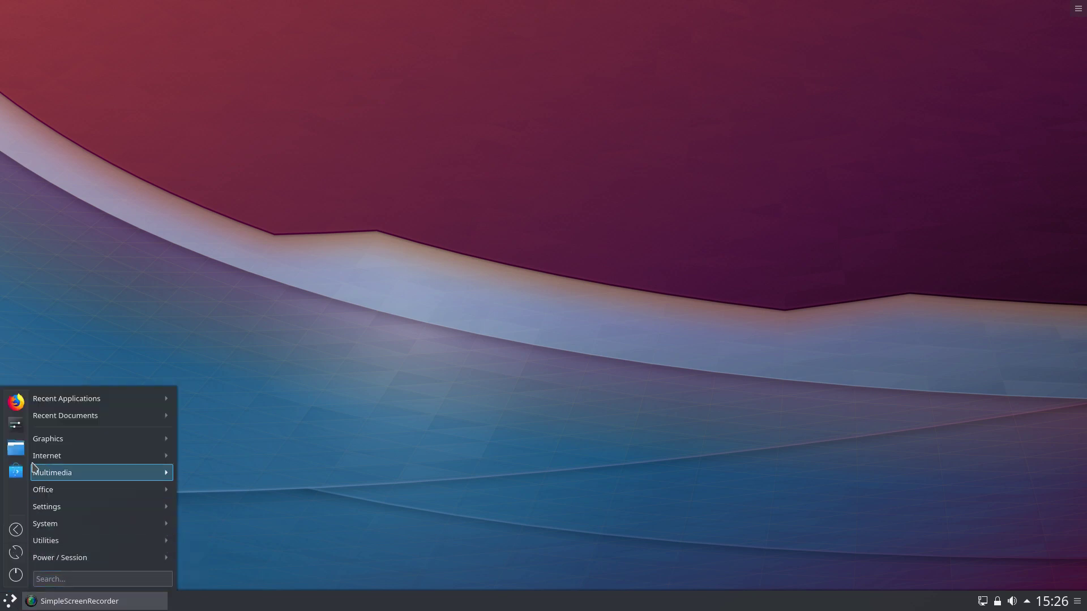
click(16, 426)
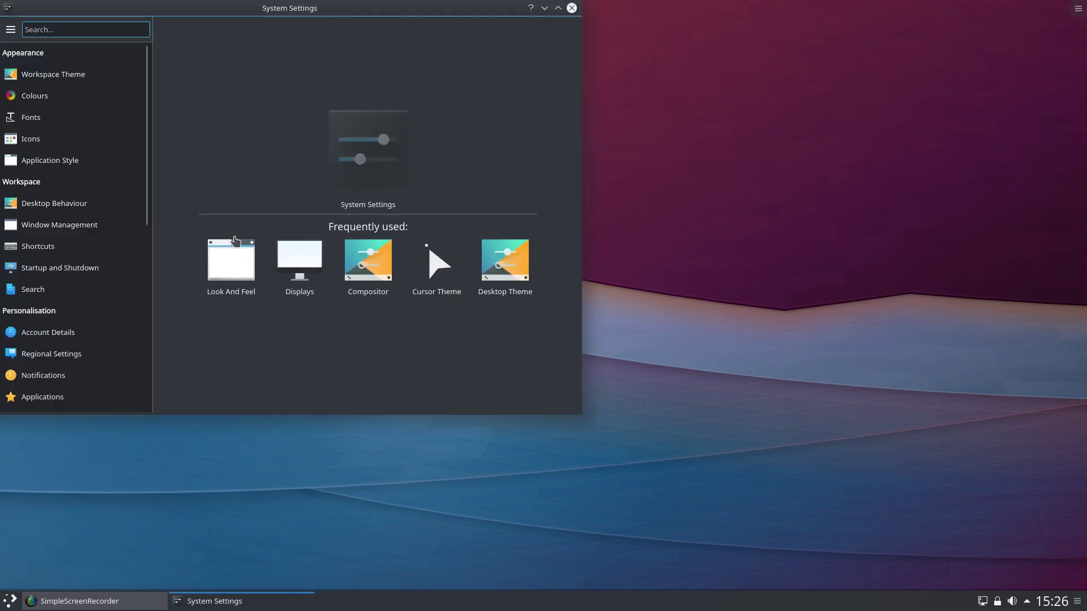
click(48, 162)
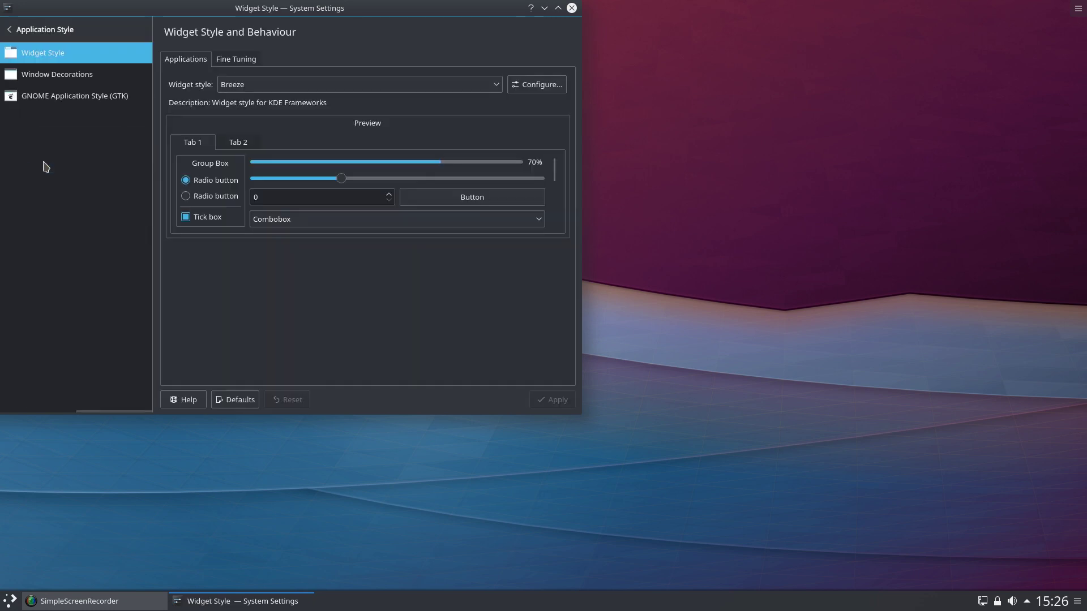
click(94, 101)
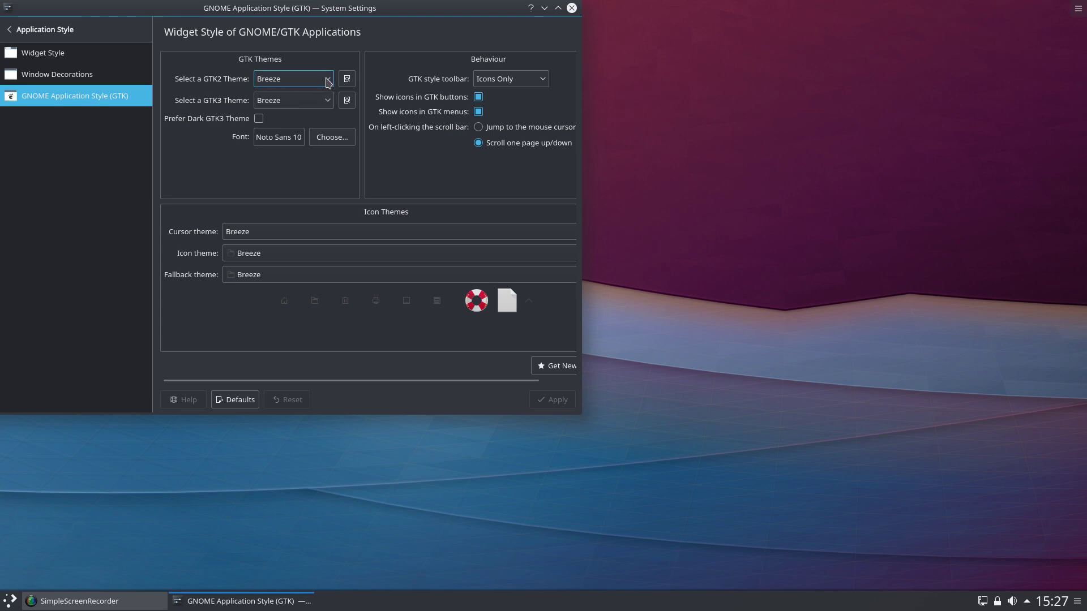
Step: Set both GTK2 and GTK3 themes to Breeze-Dark and enable Prefer Dark GTK3 Theme
click(327, 83)
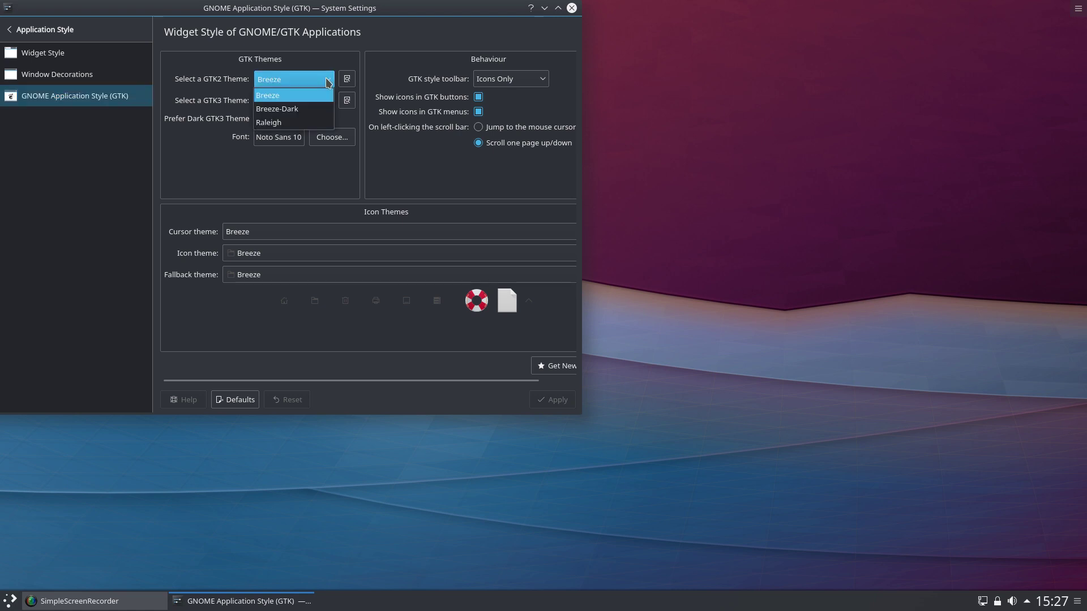
click(305, 108)
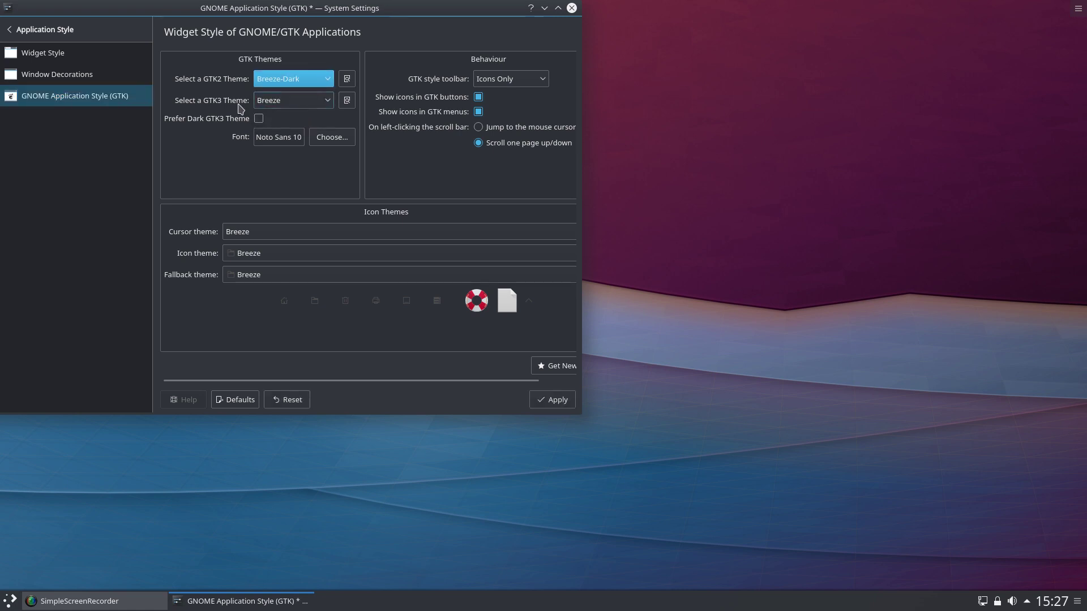
click(327, 101)
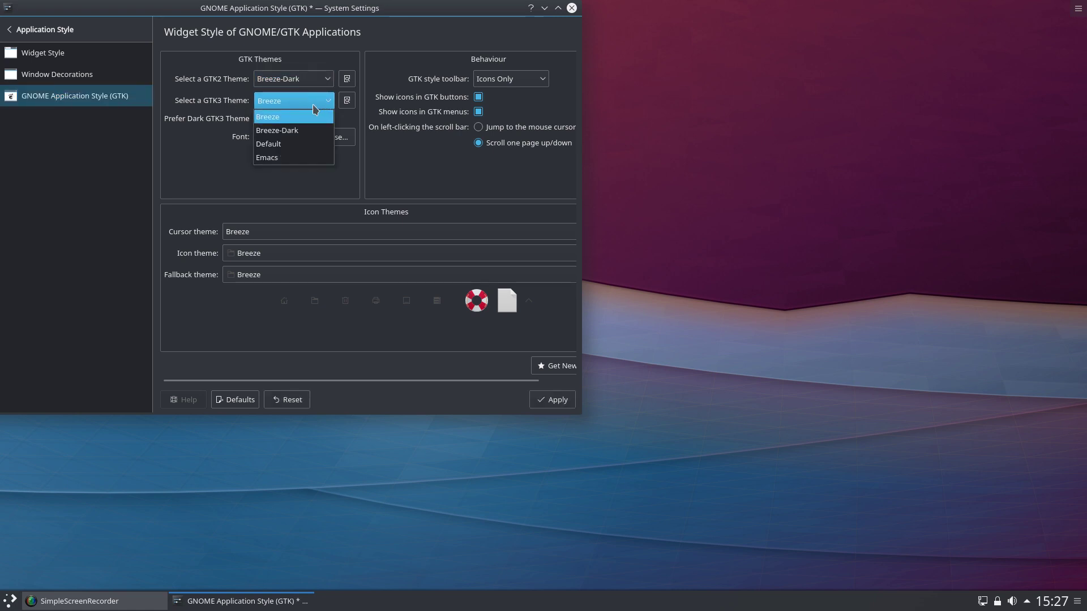
click(283, 131)
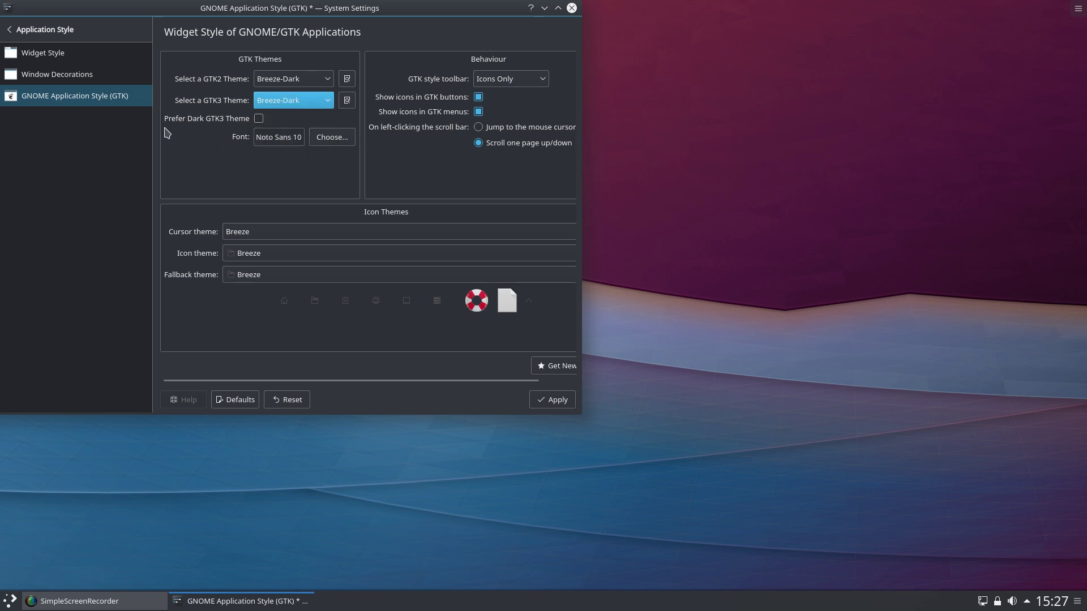
click(259, 119)
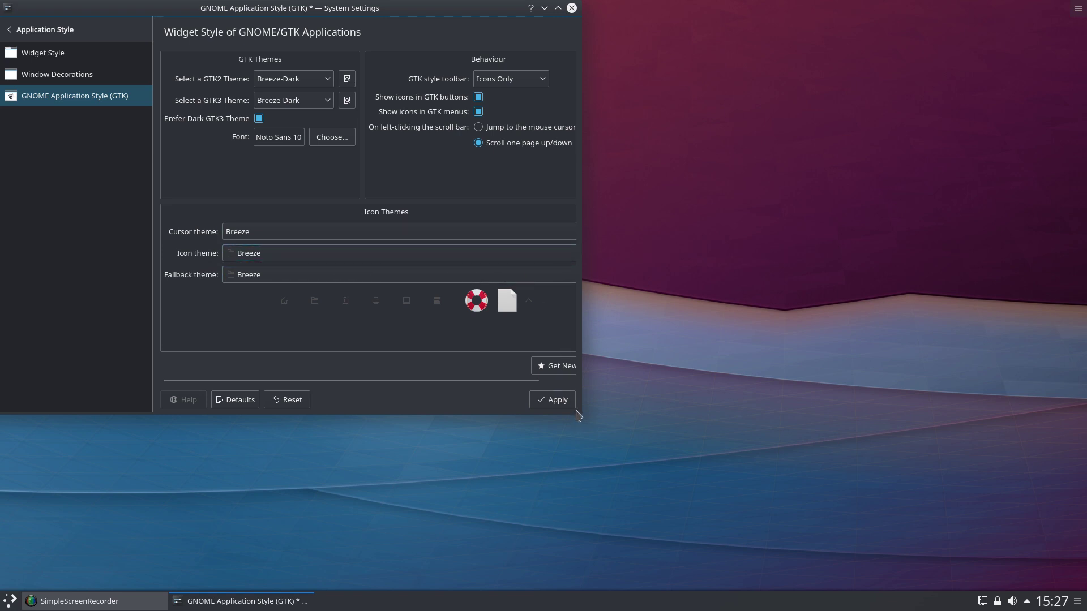
Step: Choose Breeze Dark icons with Hicolor fallback in the enlarged GTK page and apply
drag(582, 420, 702, 458)
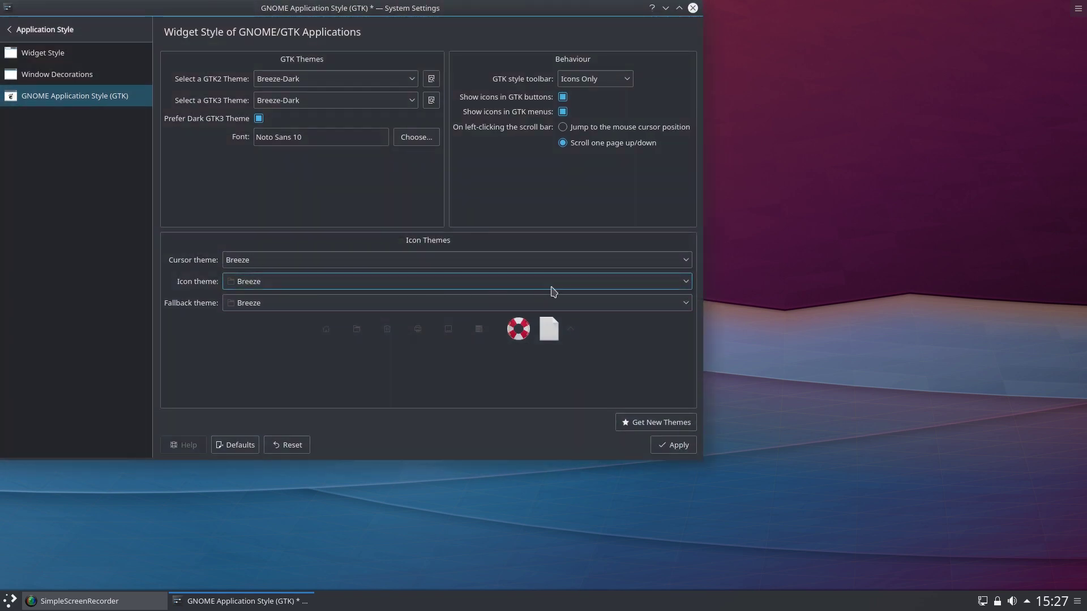
click(686, 283)
click(385, 311)
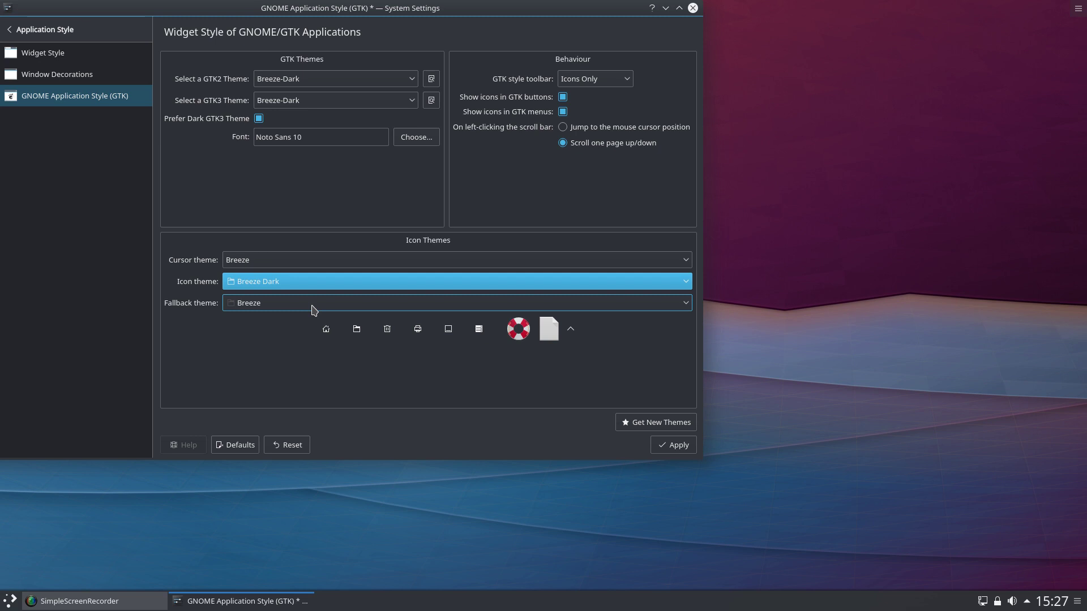
click(686, 306)
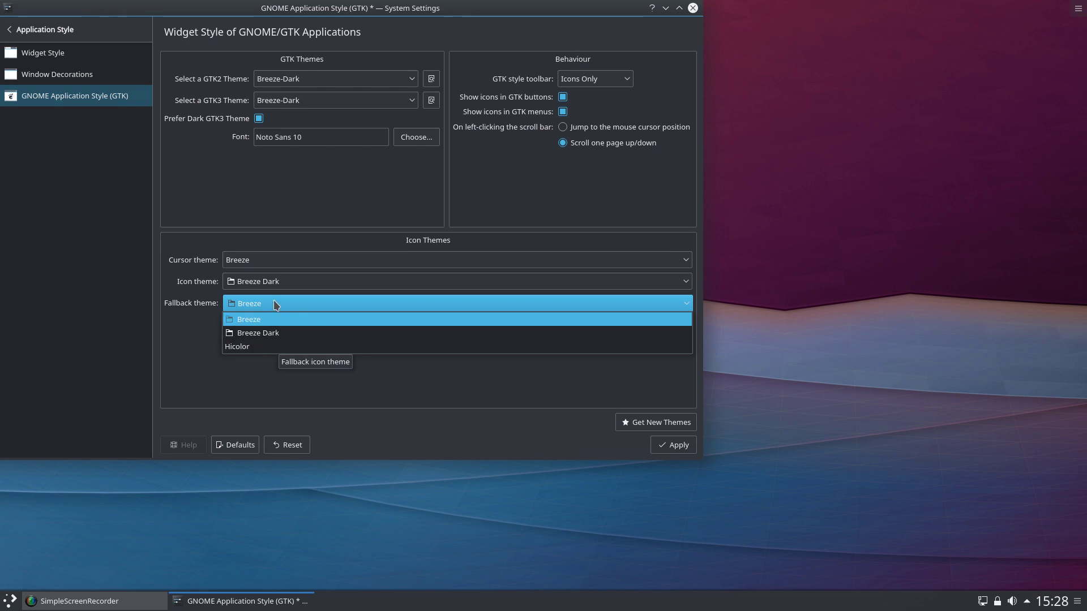
click(262, 346)
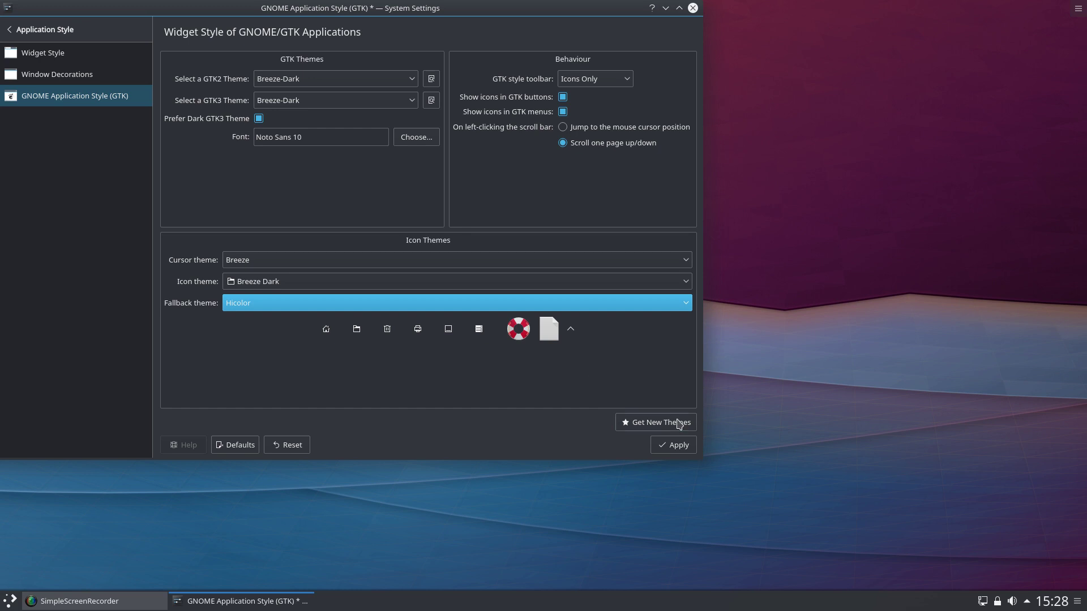
click(676, 451)
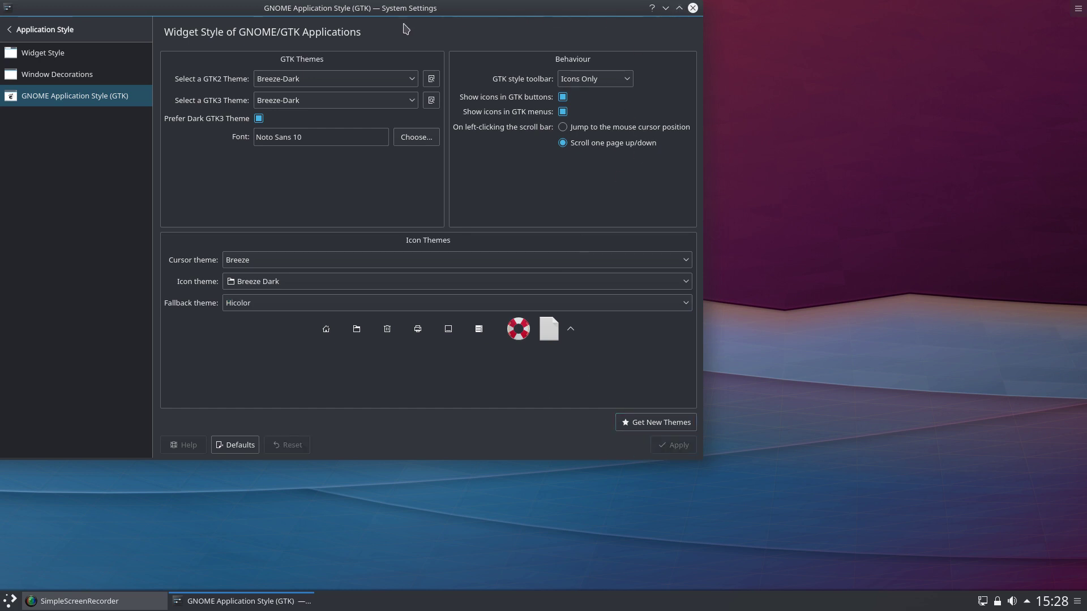
drag(189, 6, 292, 39)
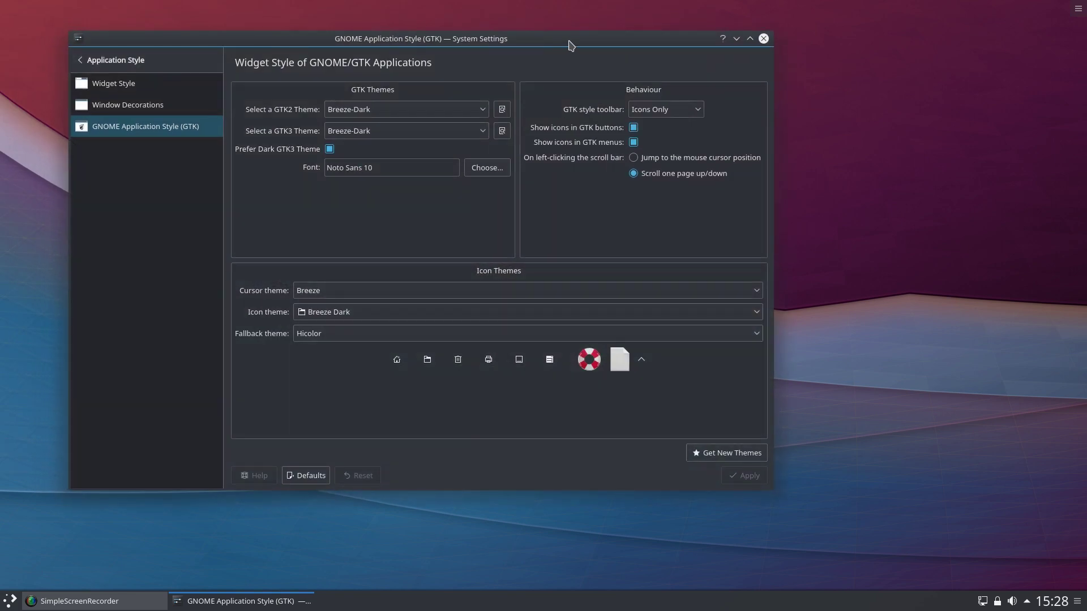
Step: Close the System Settings window
click(763, 39)
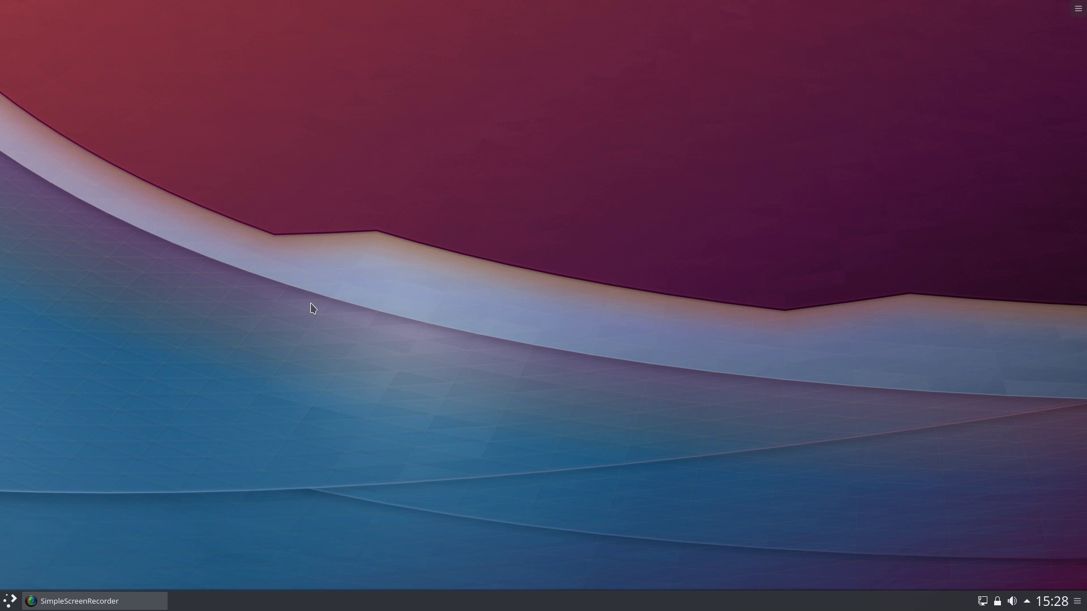
Step: Select Double-click to open files and folders in Workspace Behaviour, apply, and close System Settings
click(9, 605)
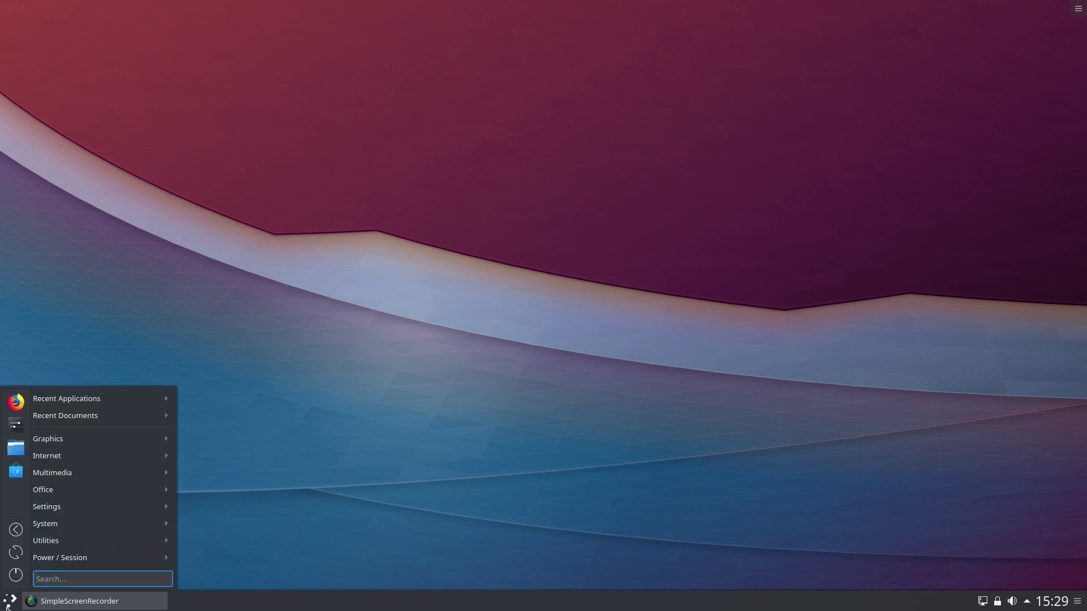
click(16, 426)
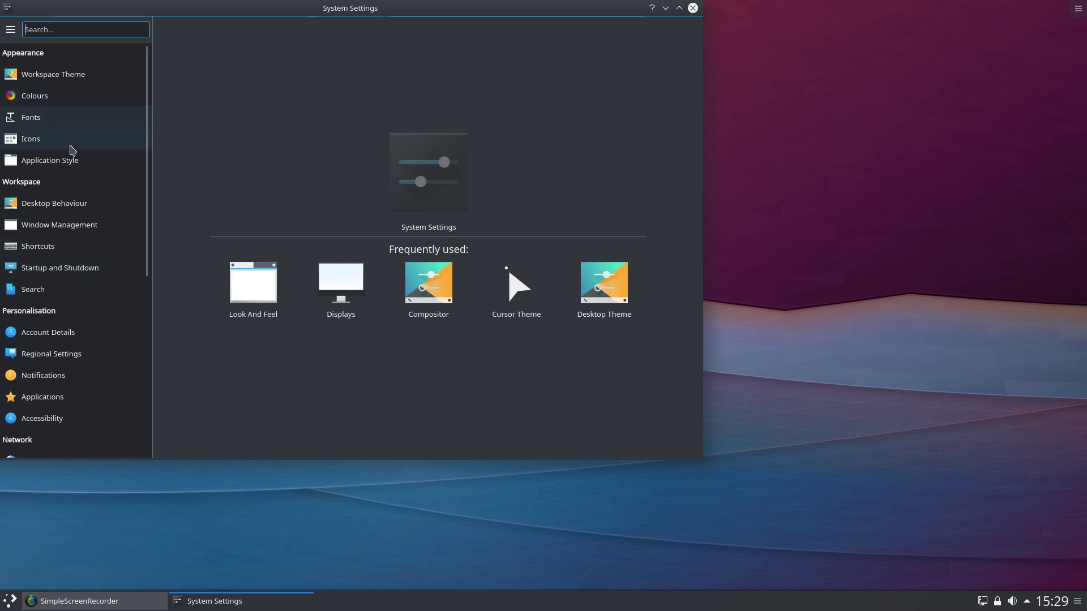
mouse_move(59, 77)
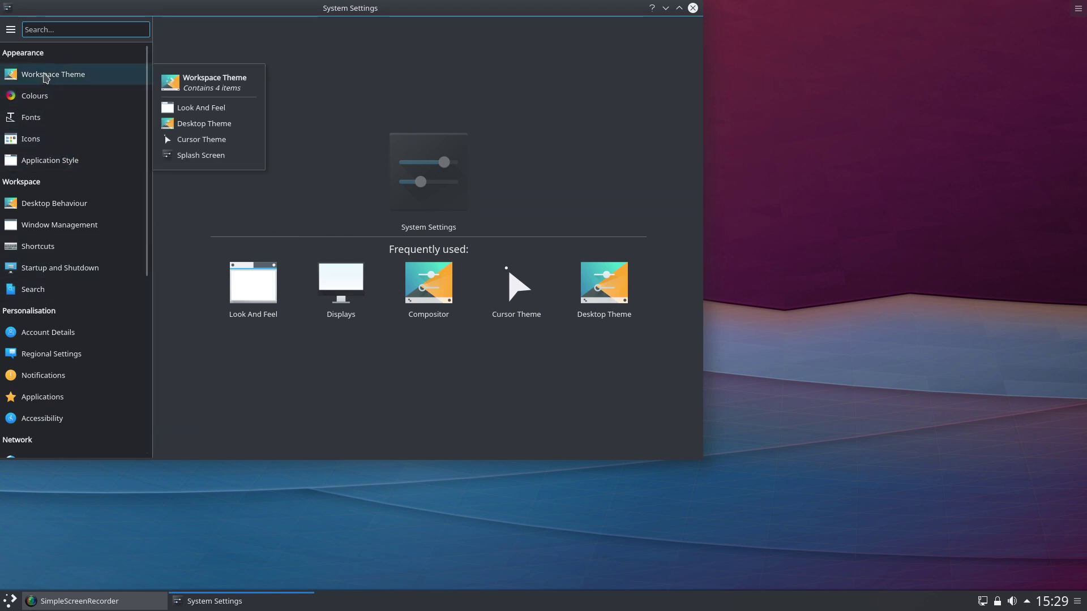
click(48, 209)
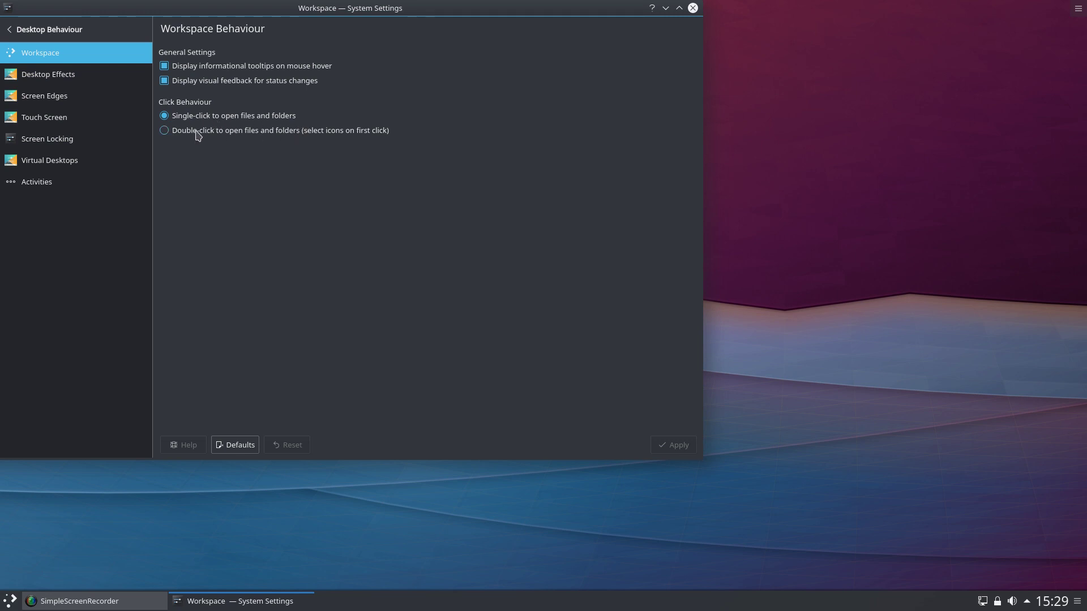
click(164, 132)
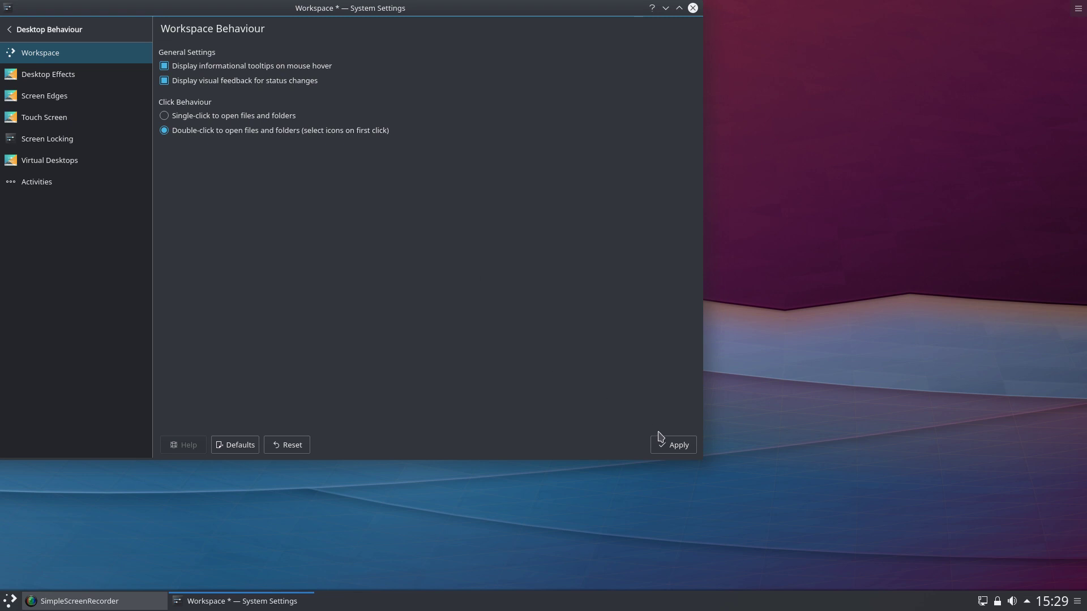
click(673, 445)
drag(610, 13, 682, 70)
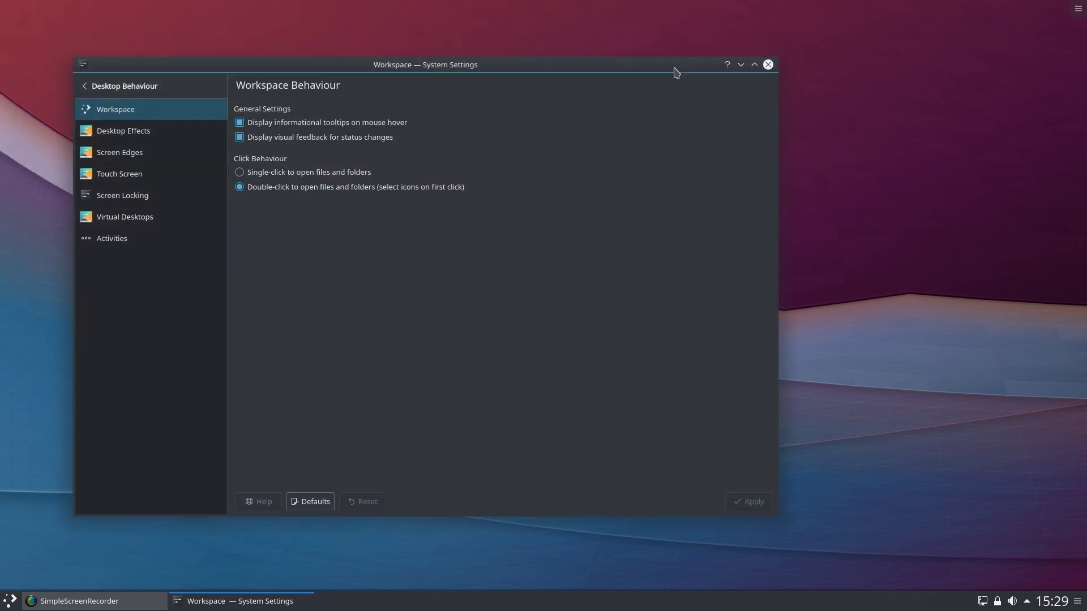
click(769, 65)
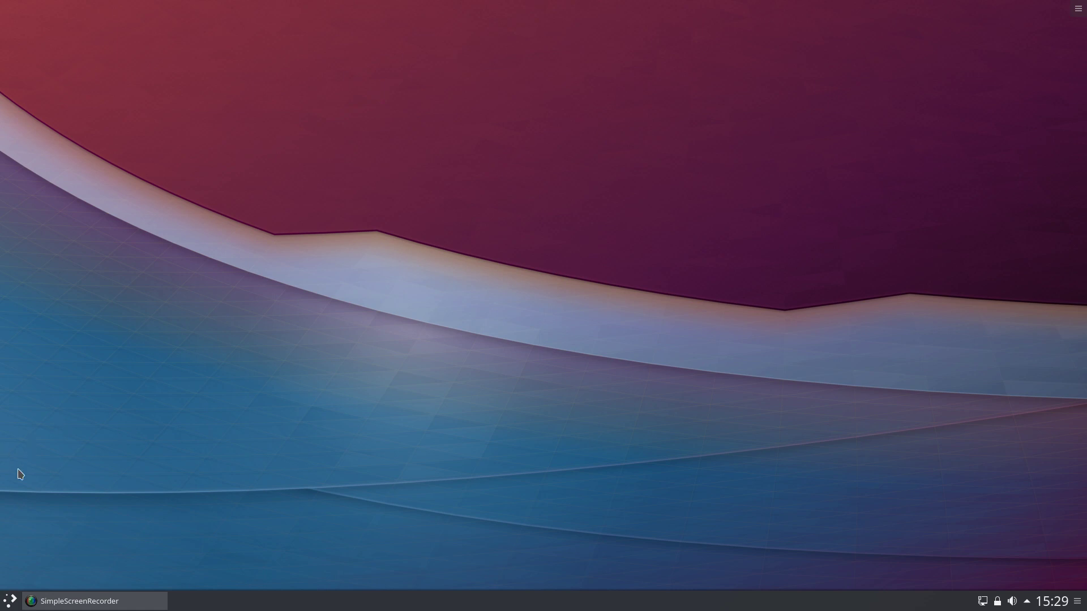
Step: Launch NVIDIA X Server Settings from the launcher and centre its window
click(9, 603)
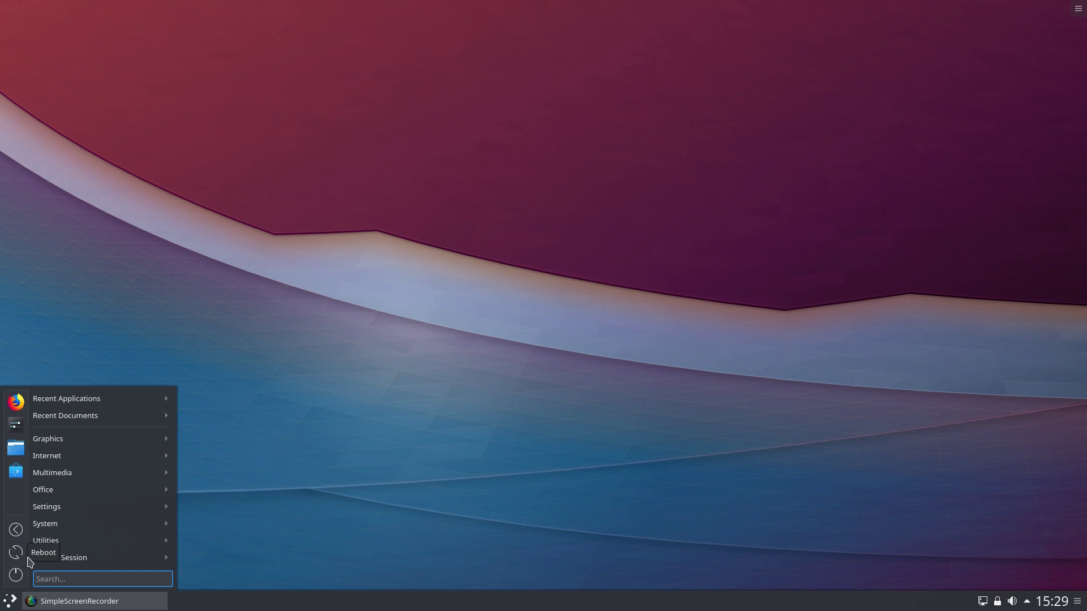
mouse_move(65, 526)
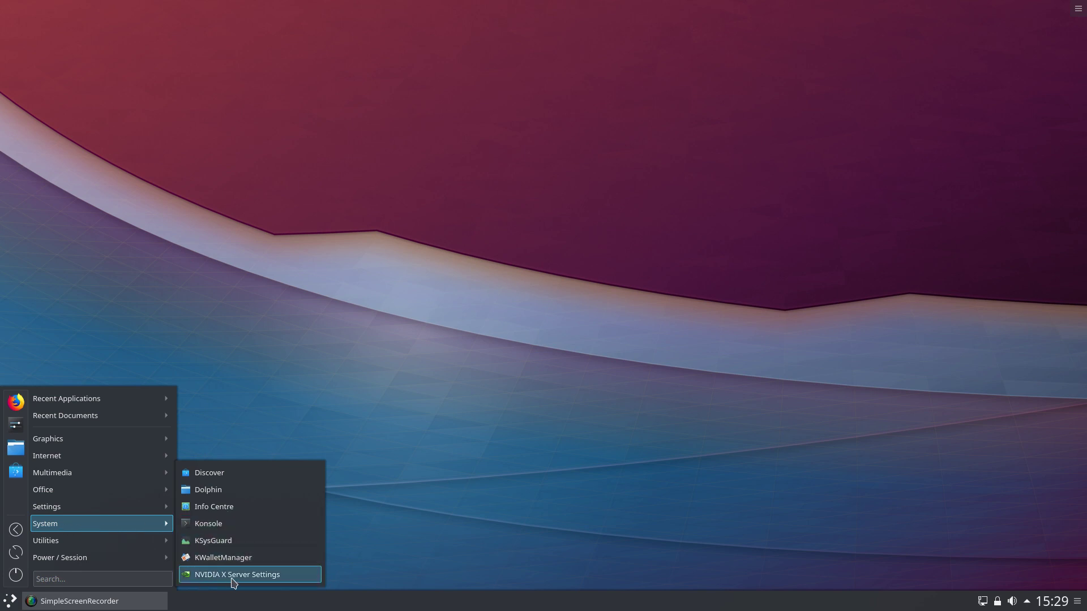
click(287, 575)
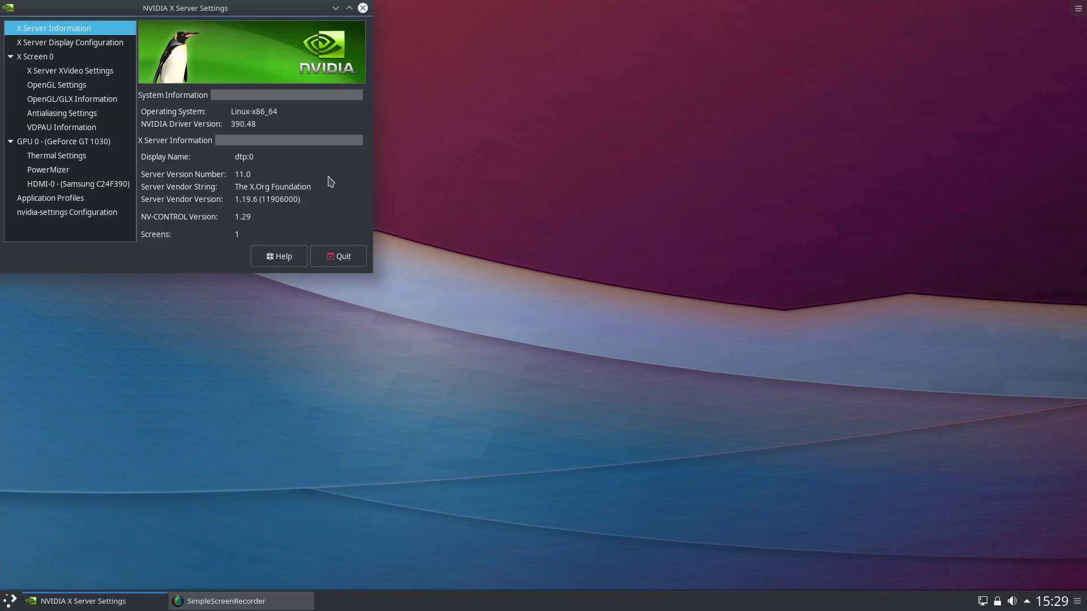
drag(110, 11, 391, 169)
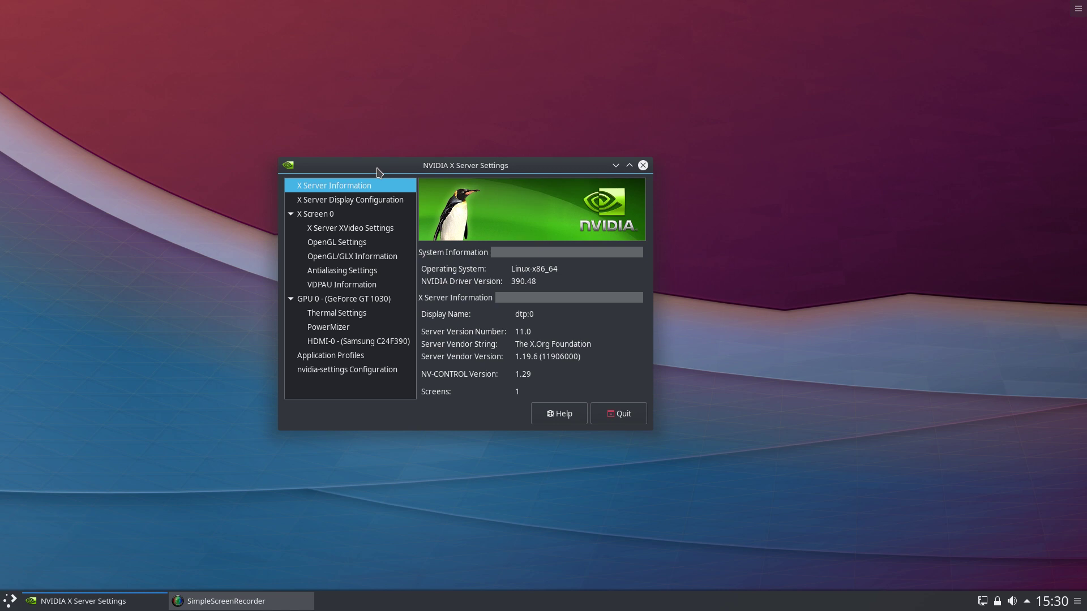
drag(368, 164, 347, 114)
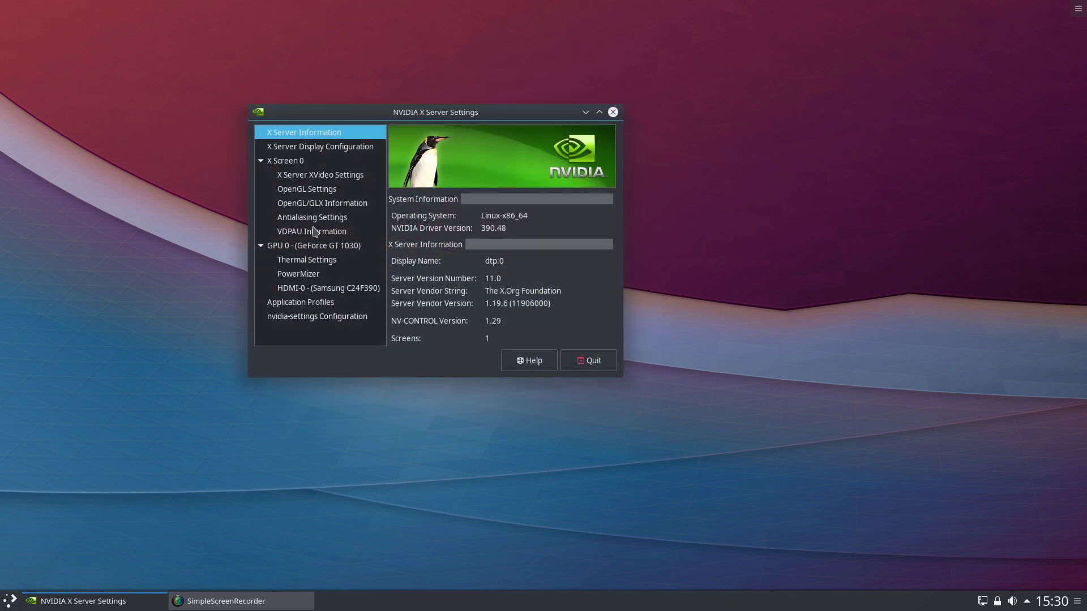
Step: Browse the XVideo, GeForce GT 1030 and OpenGL pages, then show X Server Display Configuration
click(301, 176)
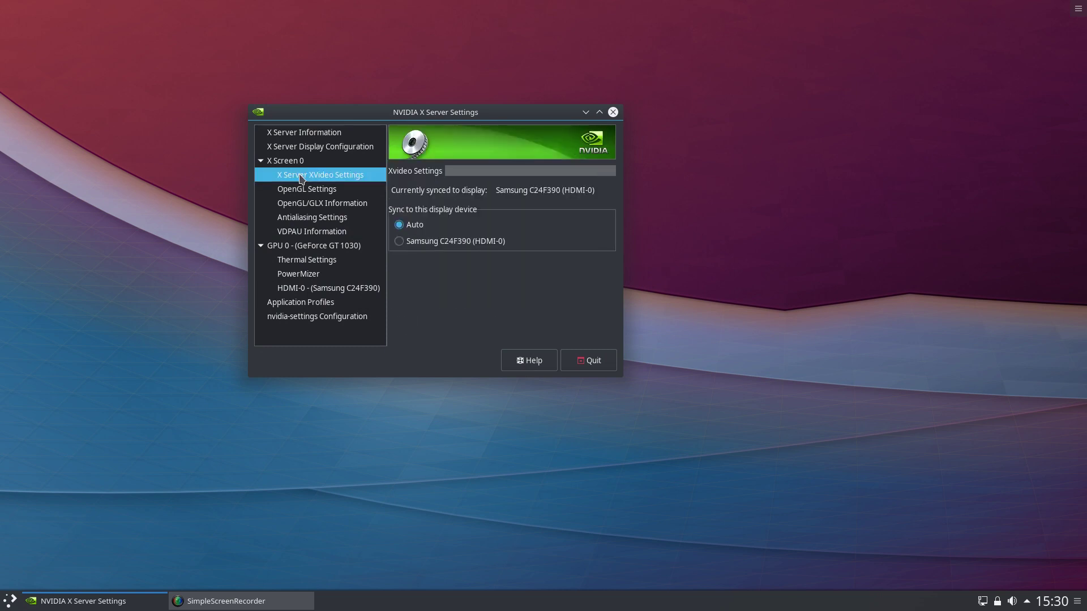
click(295, 247)
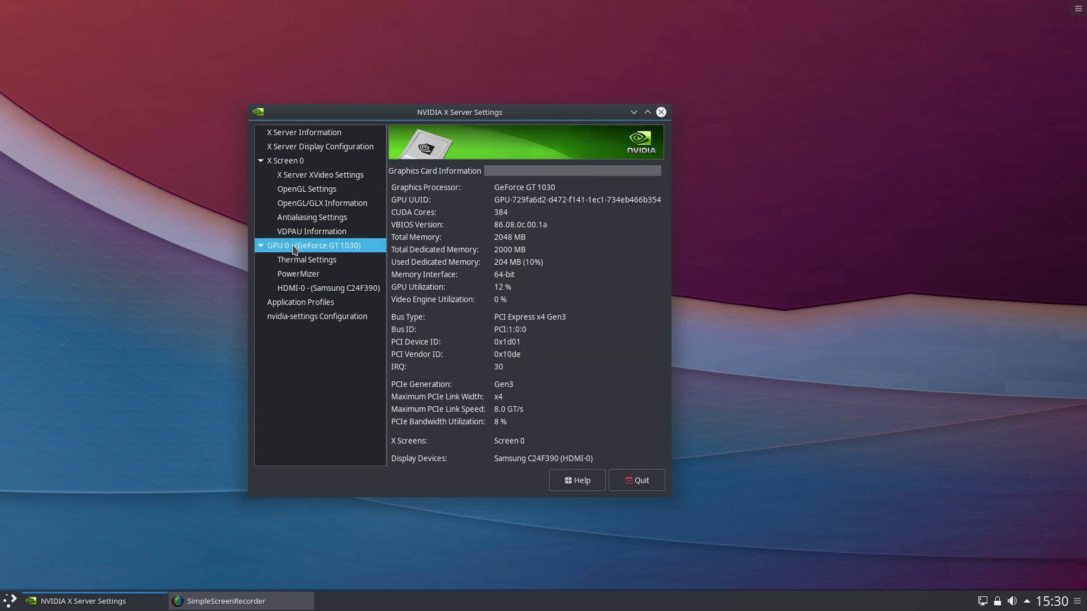
click(292, 205)
click(285, 148)
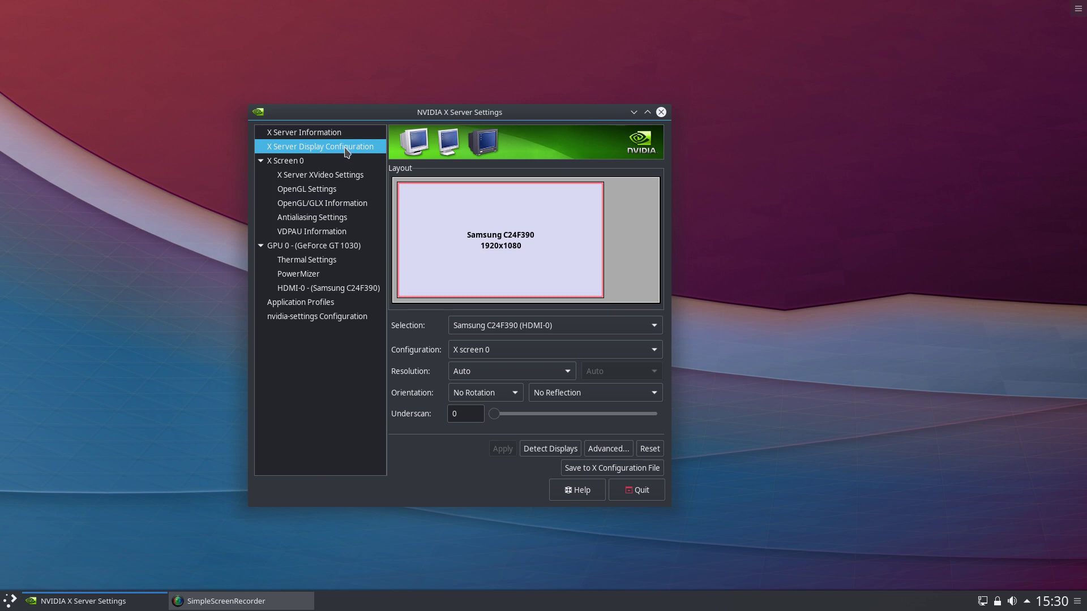
Step: Save the advanced display configuration to /etc/X11/xorg.conf, authorizing with the admin password
click(609, 449)
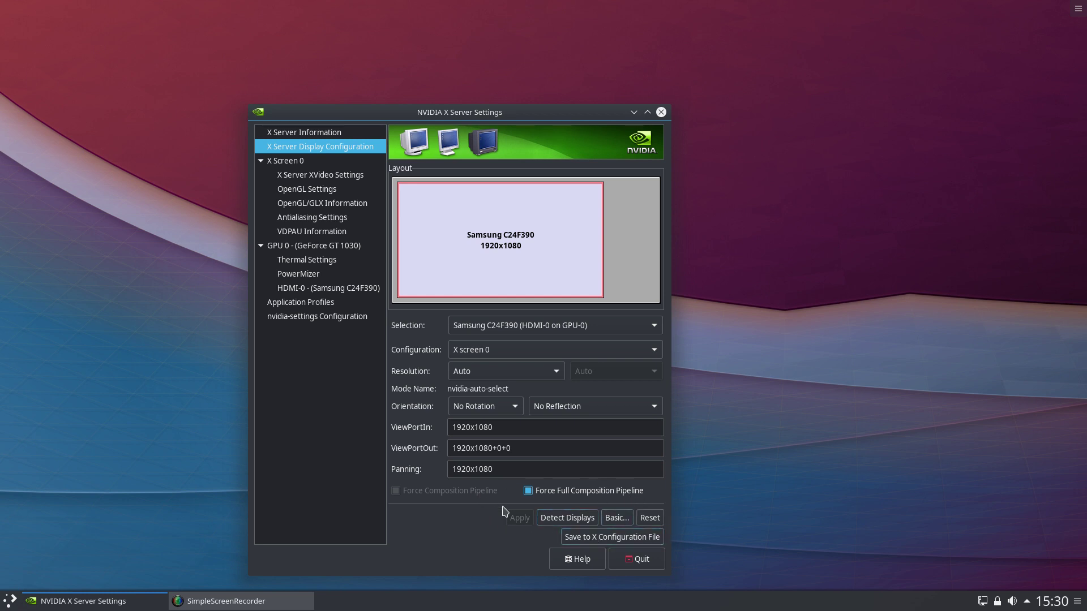
click(607, 543)
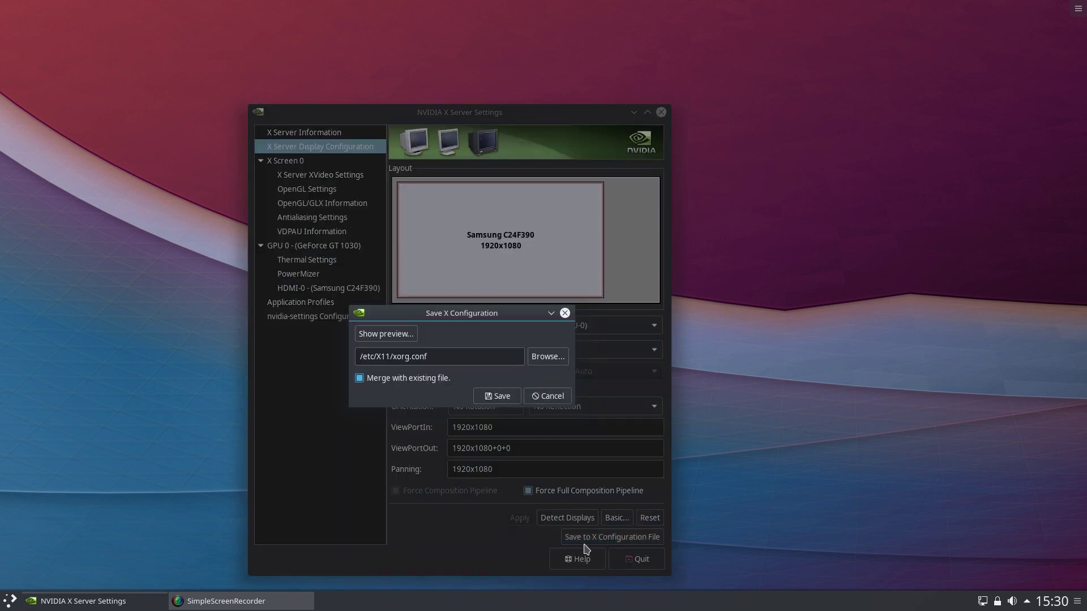
click(444, 357)
click(502, 398)
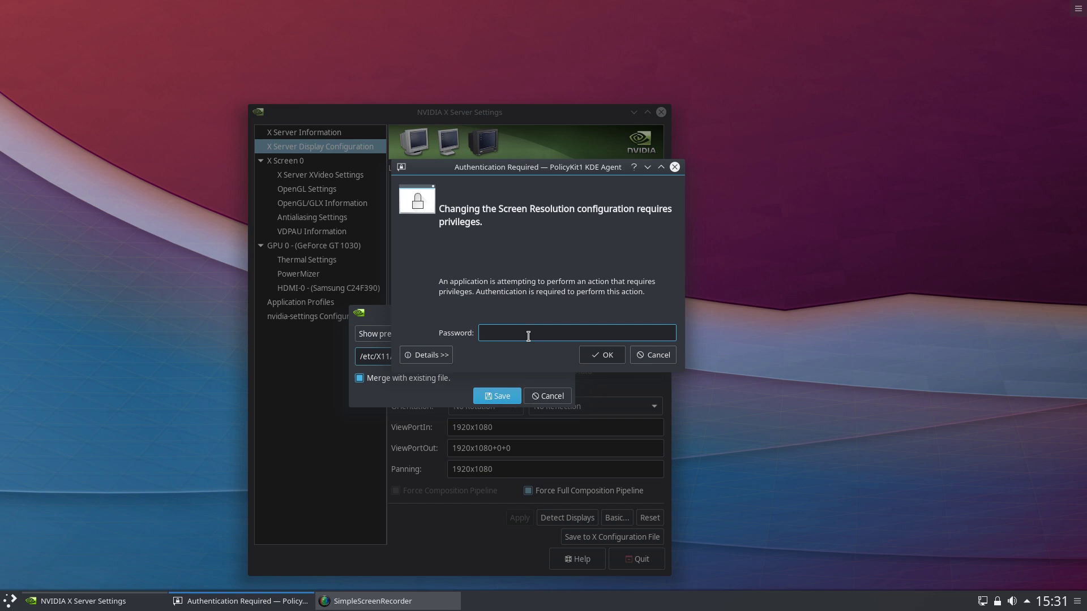
text(*****)
key(Return)
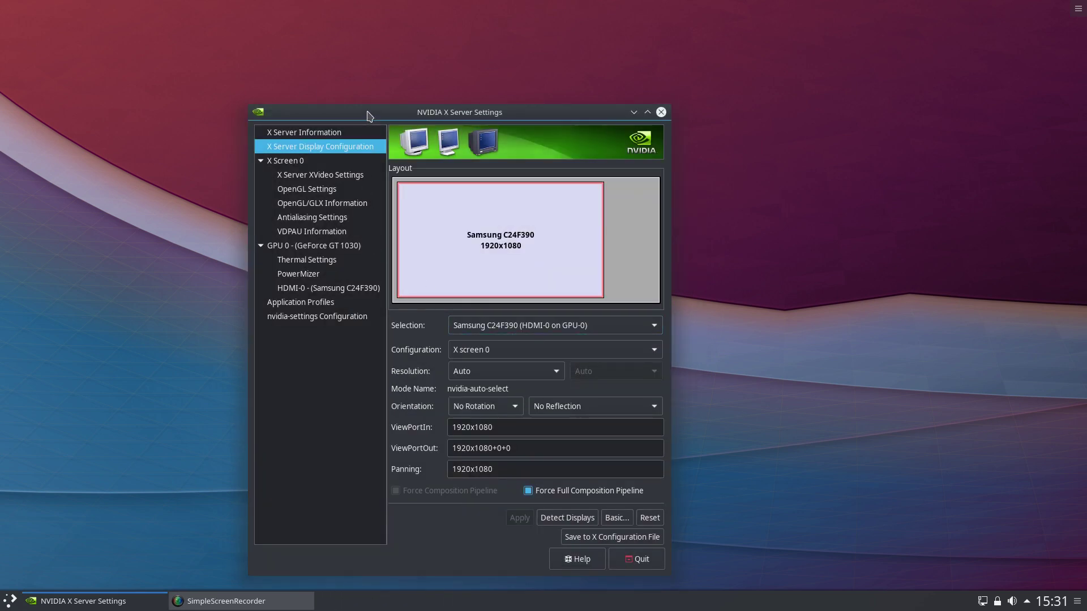
Step: Confirm Allow Flipping is off on the OpenGL Settings page, then quit and confirm
drag(370, 116, 358, 102)
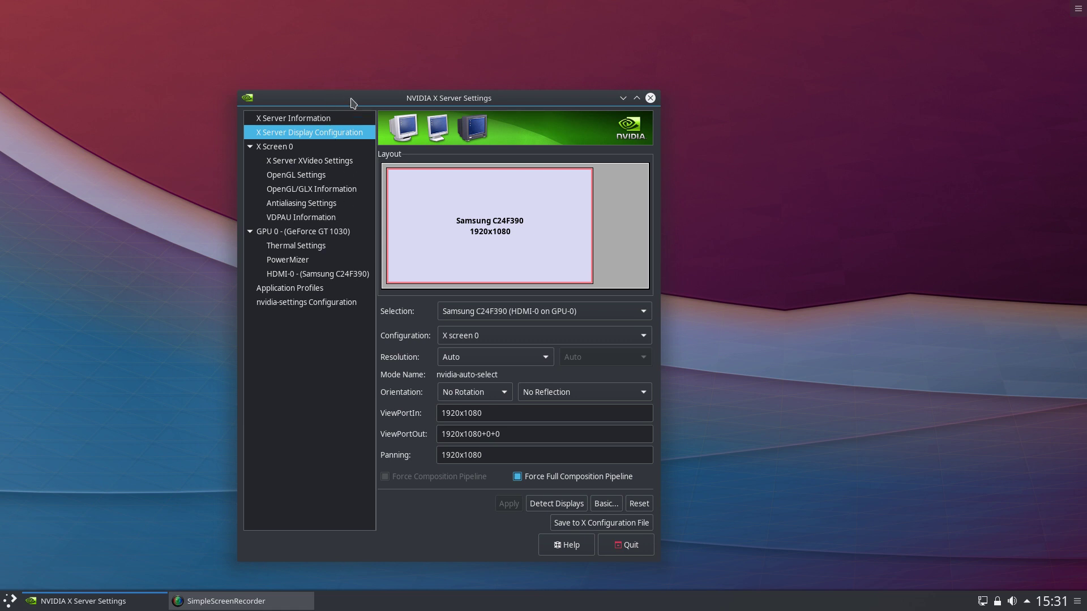
drag(353, 102, 385, 83)
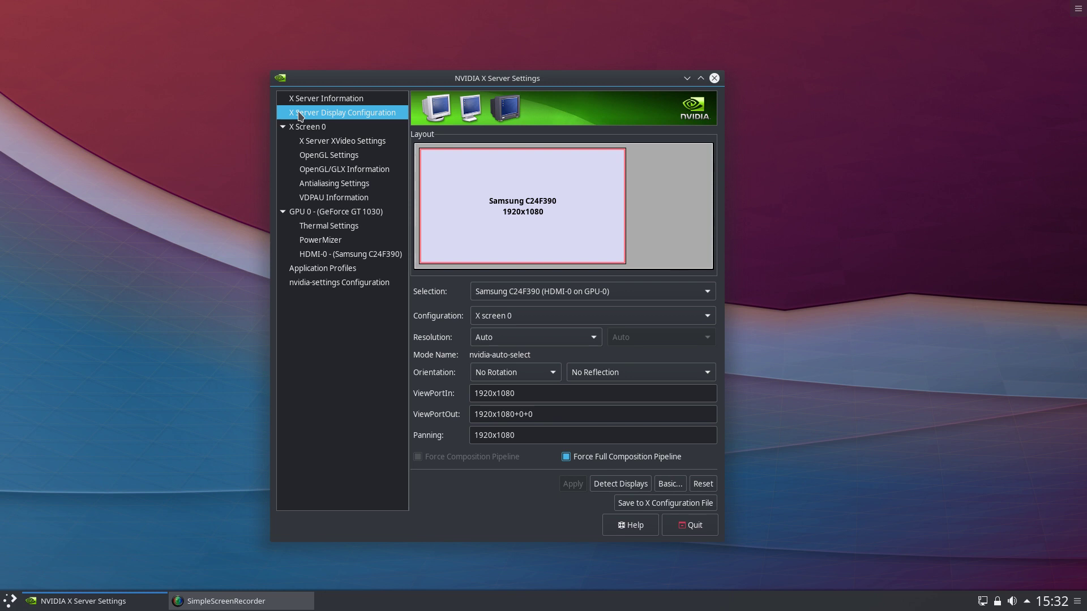
click(321, 161)
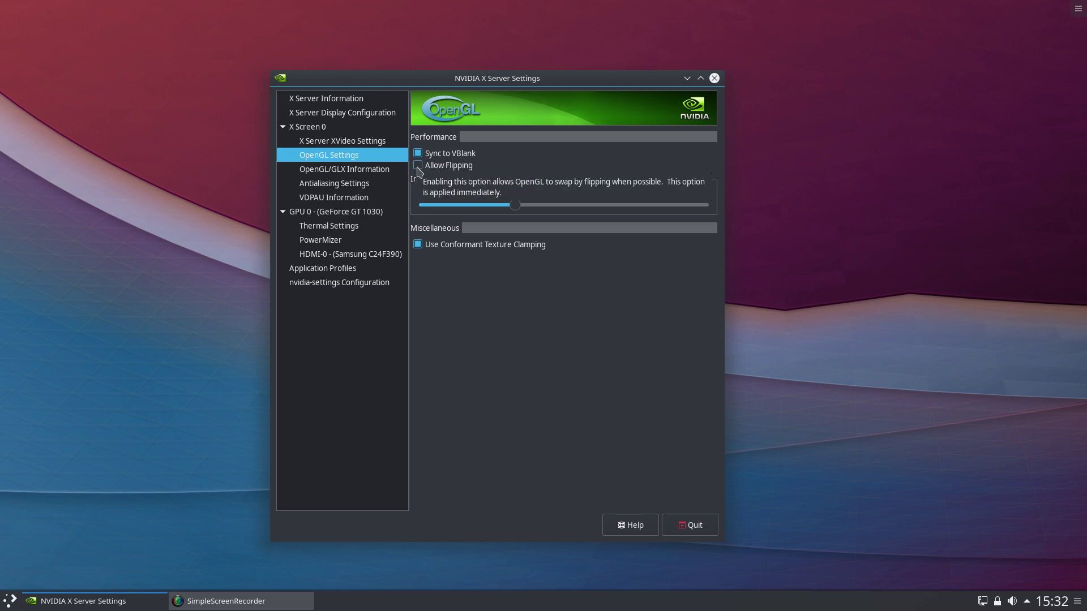
drag(372, 79, 323, 57)
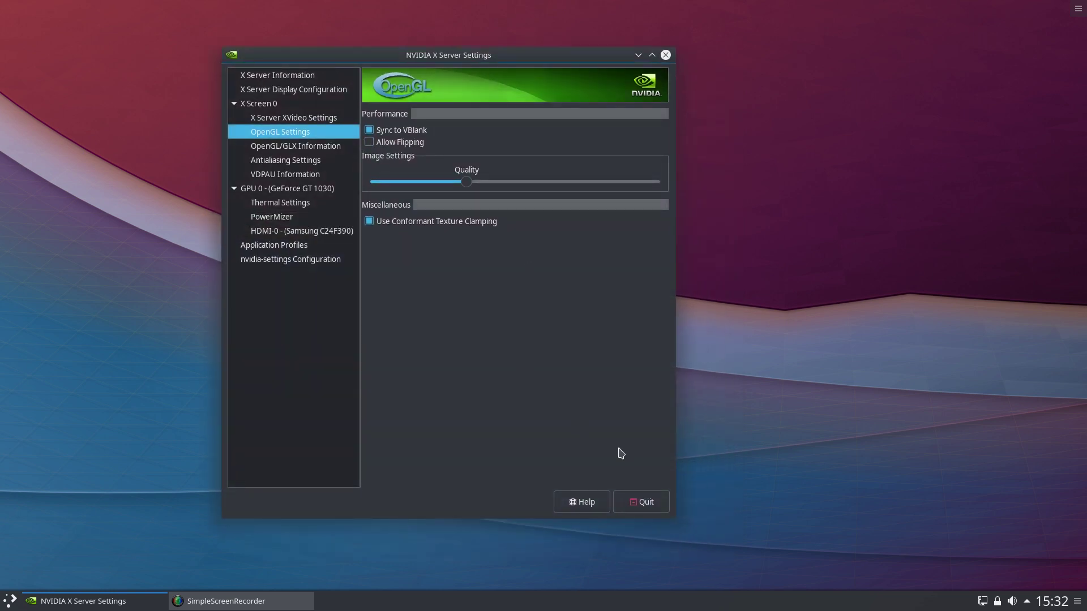
click(638, 502)
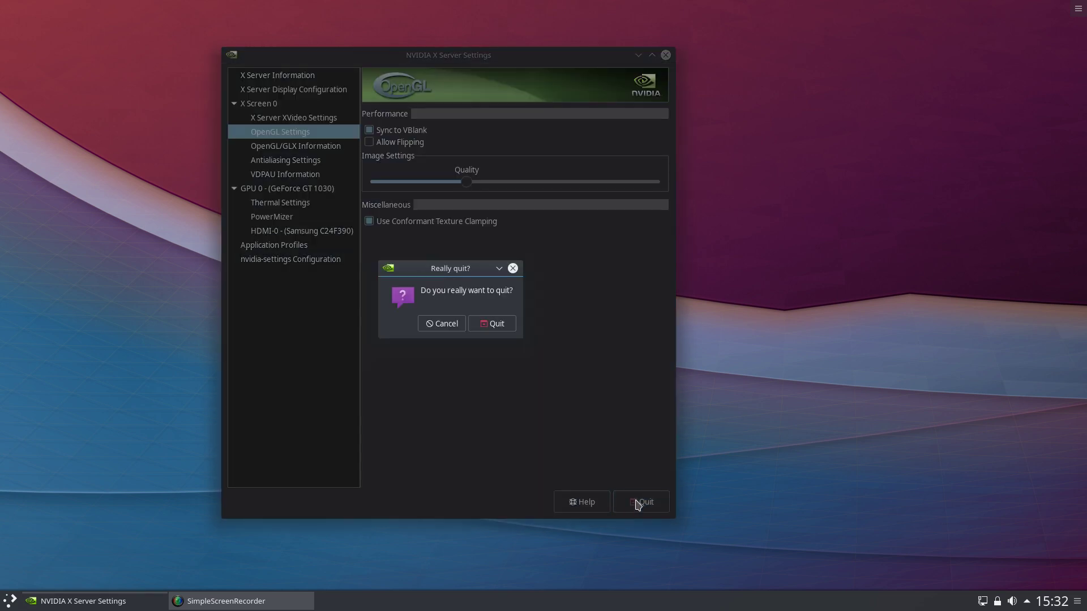
click(496, 326)
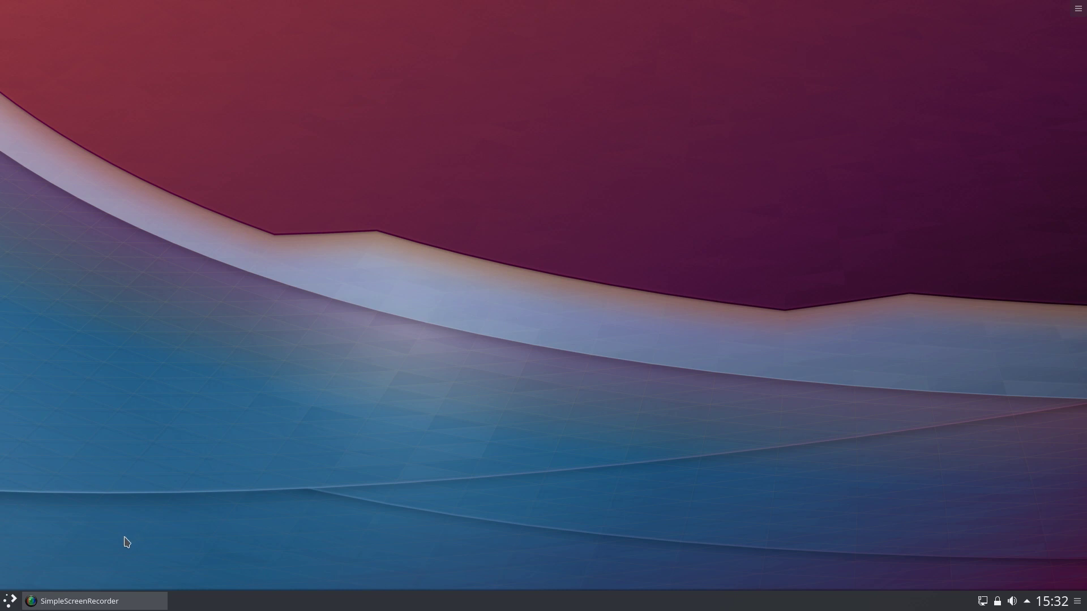
Step: Launch System Settings, open Startup and Shutdown > Background Services, and enlarge the window
click(11, 603)
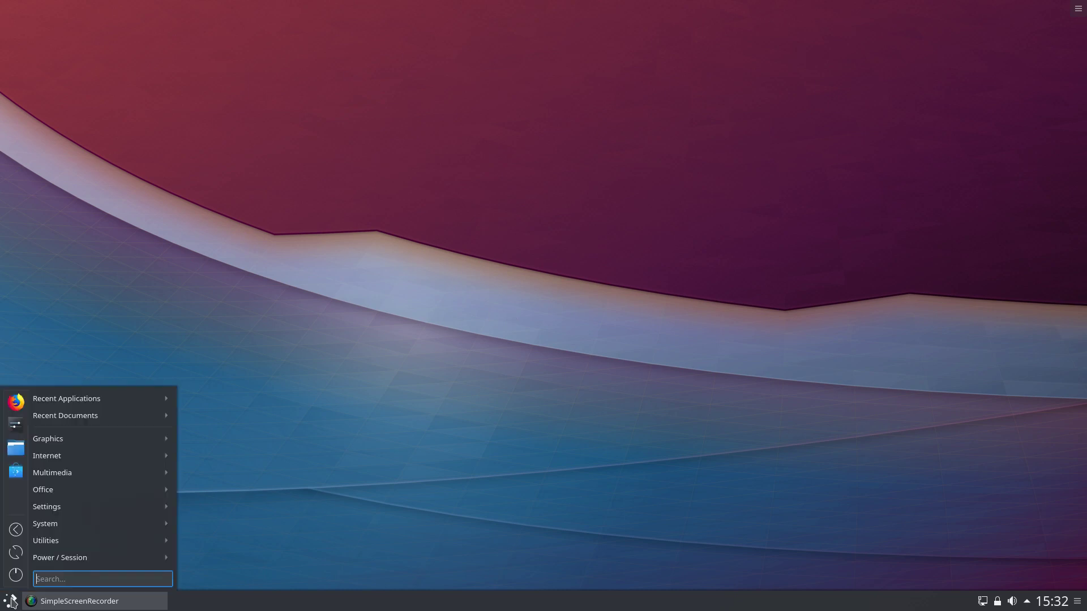
click(16, 425)
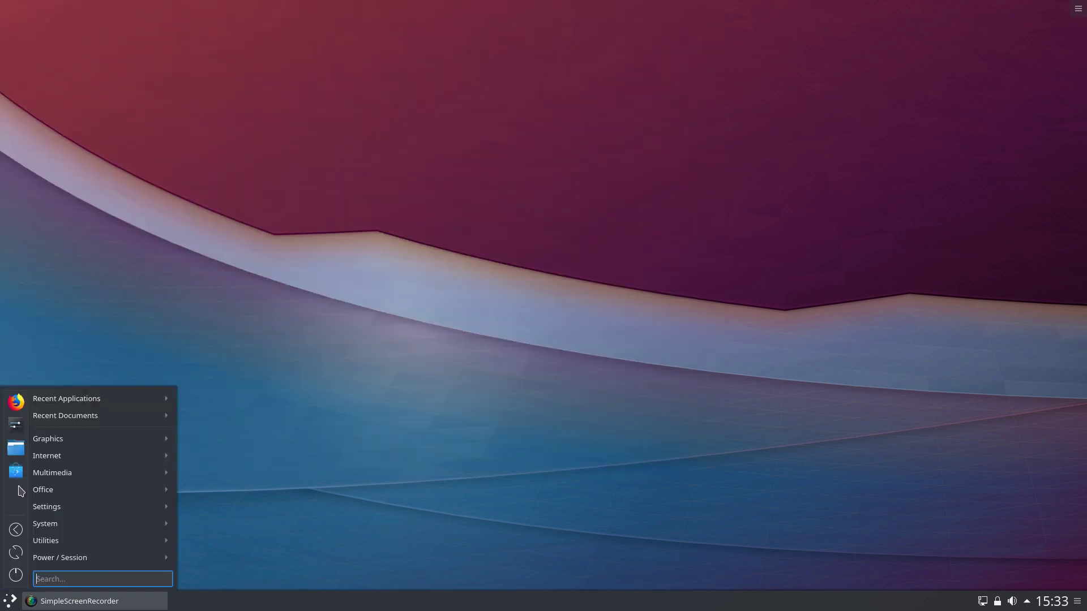
click(16, 426)
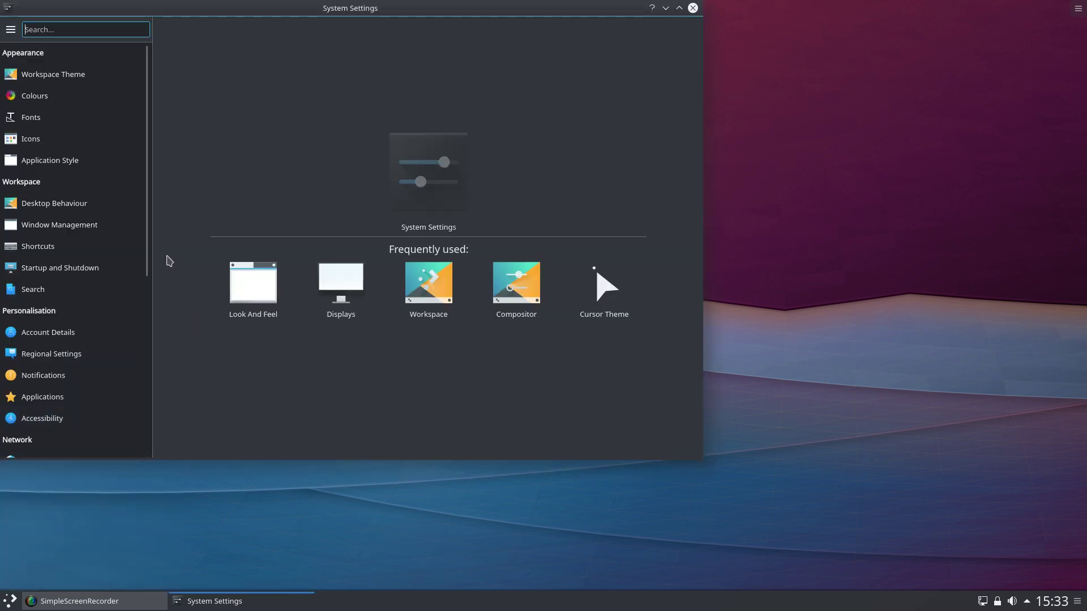
mouse_move(77, 262)
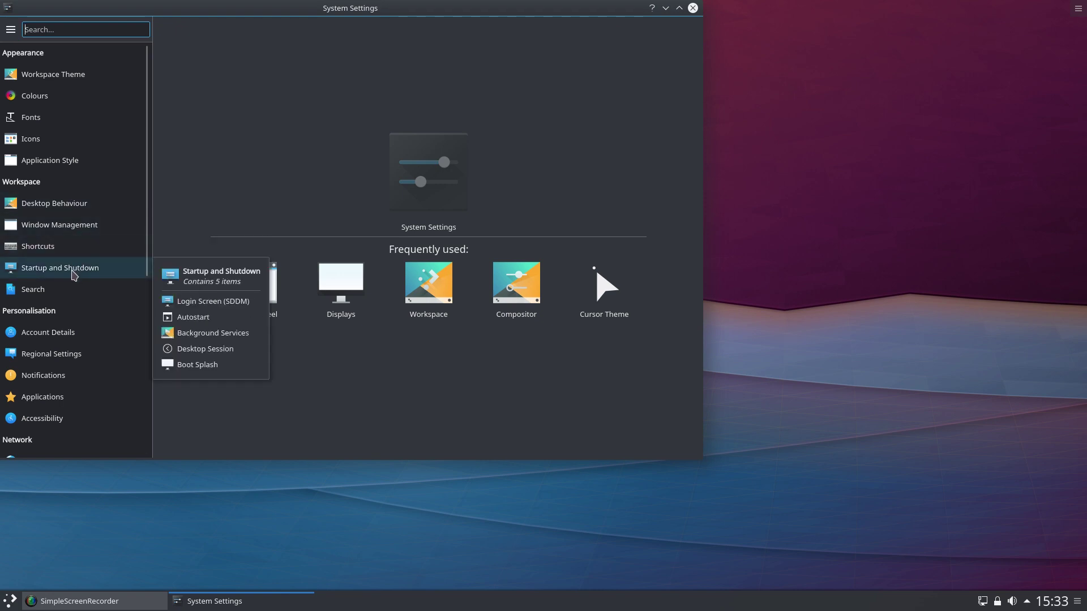
click(74, 275)
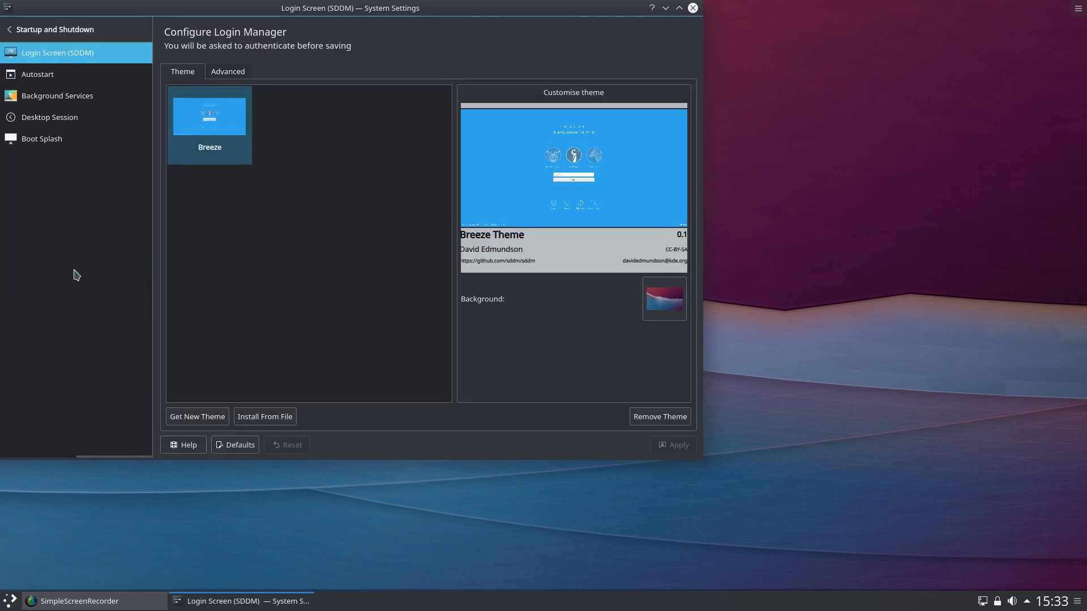
click(47, 102)
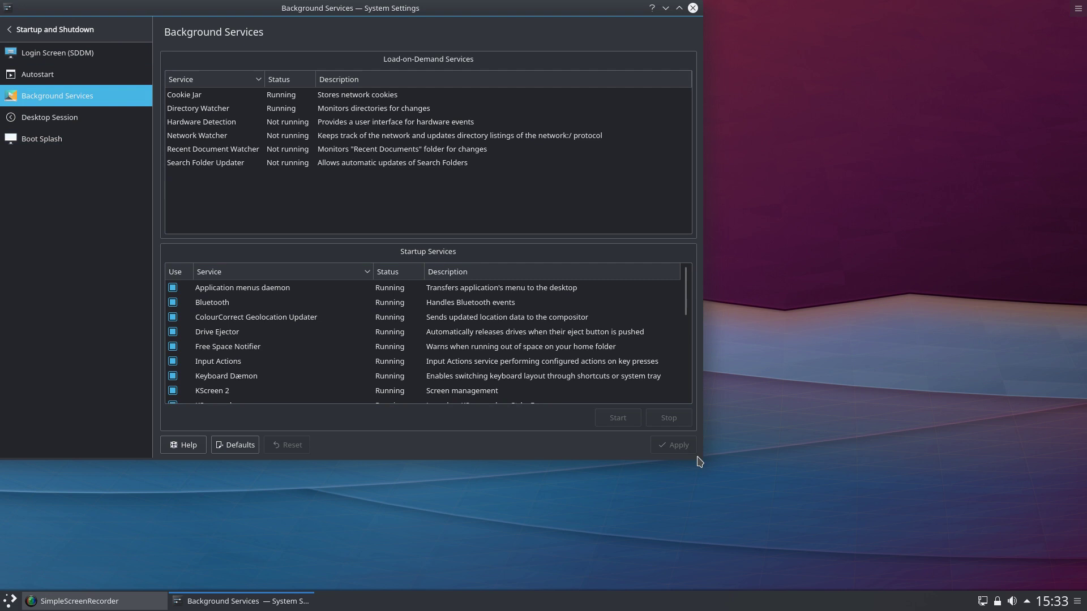
drag(699, 457, 728, 562)
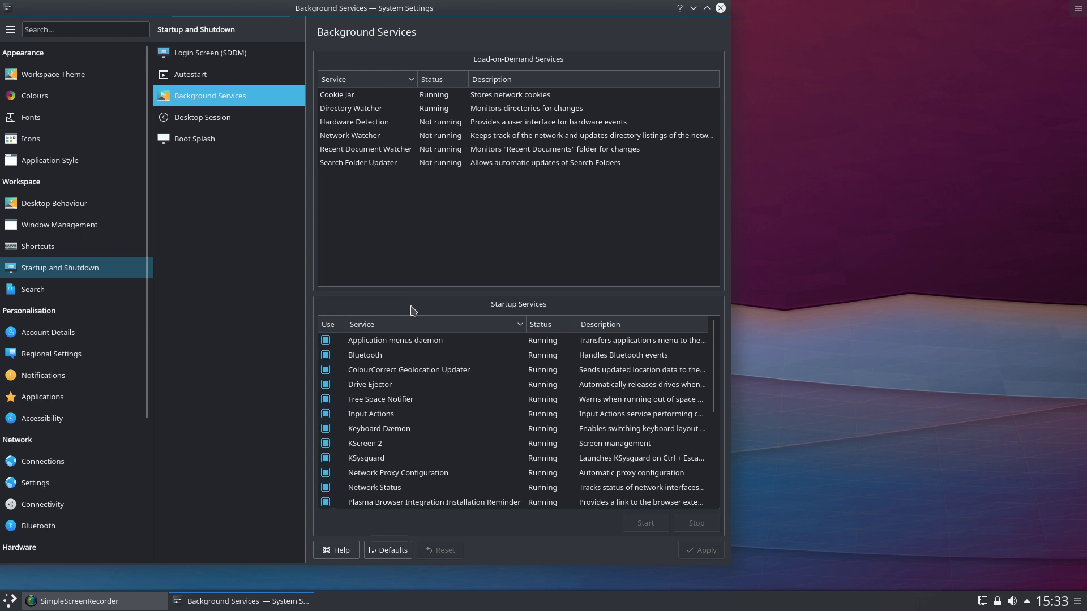
Step: Untick Bluetooth, Print Manager and Touchpad under Startup Services and apply the change
click(325, 355)
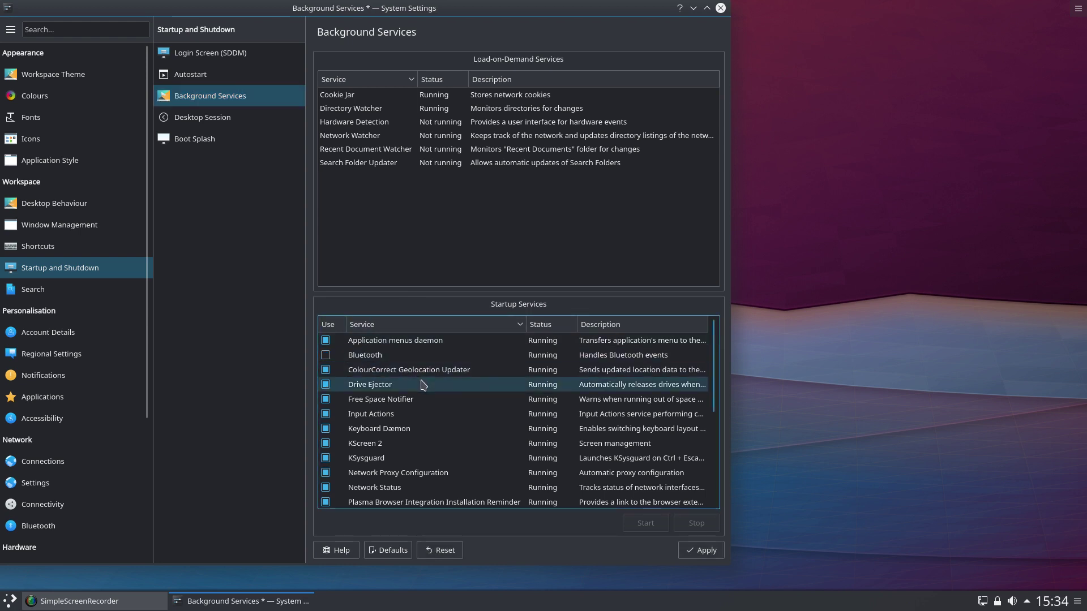
scroll(427, 389, down, 1)
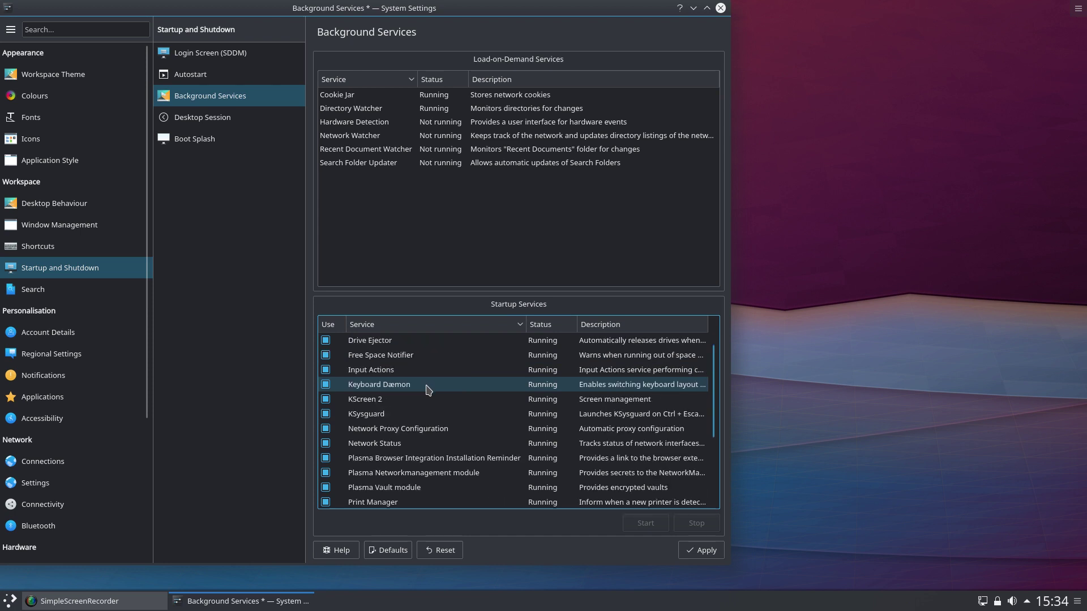
scroll(428, 389, down, 1)
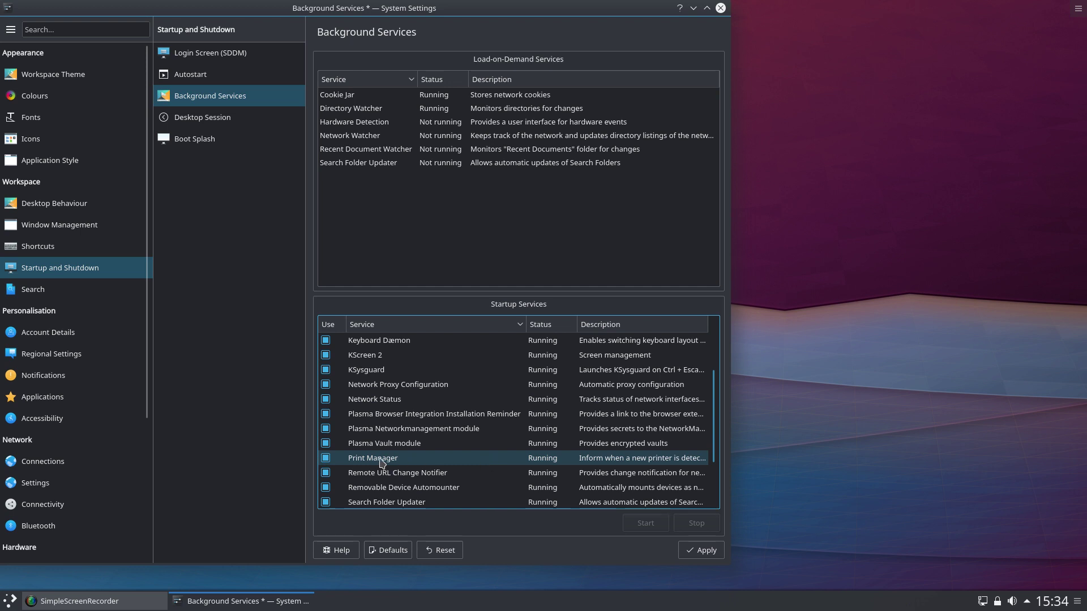
click(325, 459)
scroll(453, 419, down, 1)
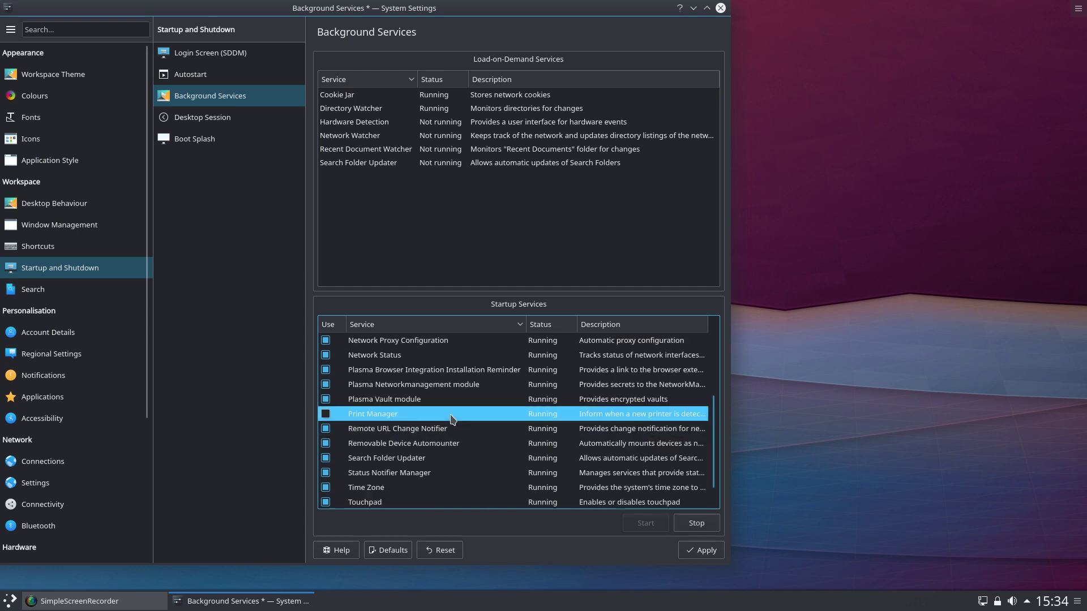
scroll(453, 419, down, 1)
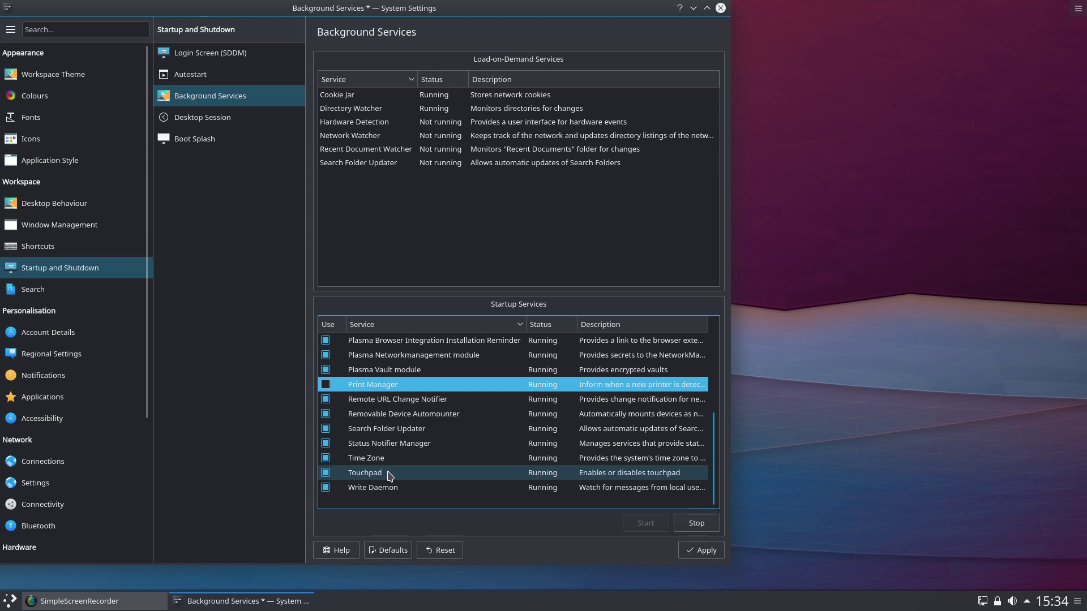
click(326, 474)
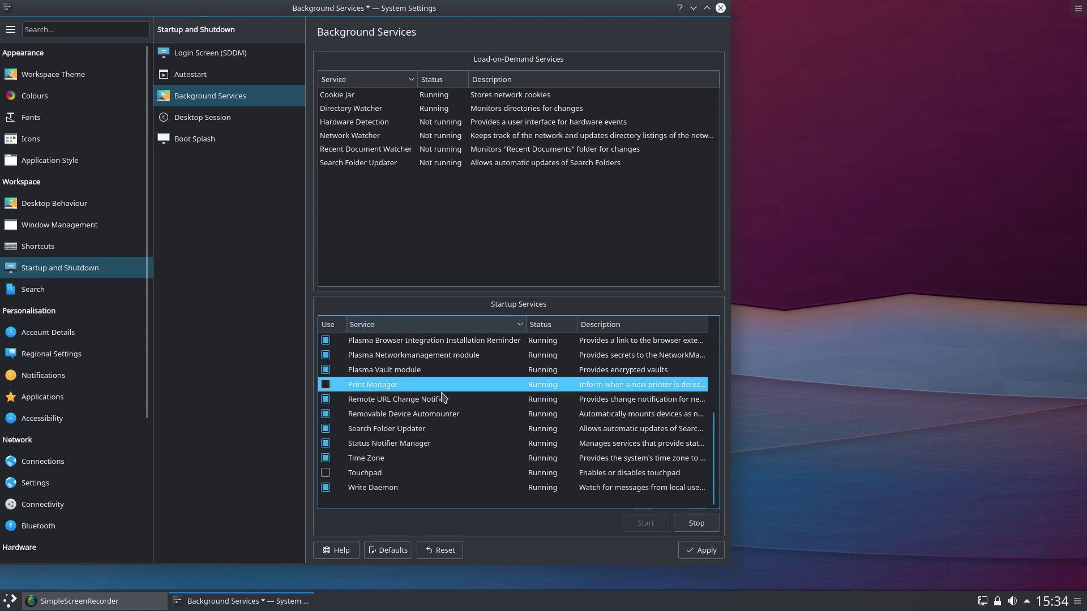
click(702, 552)
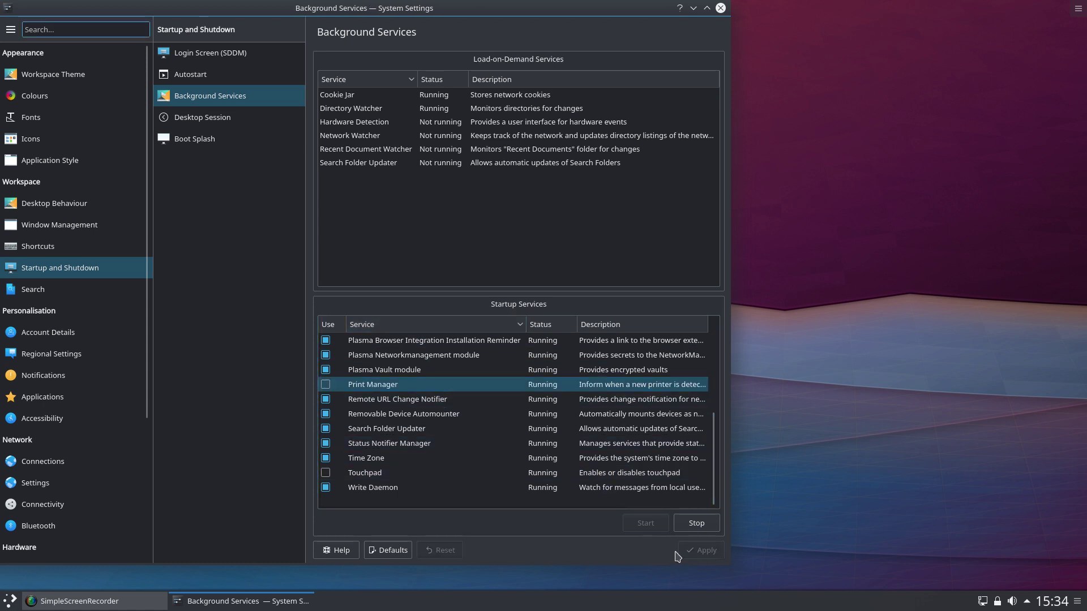
scroll(444, 440, up, 4)
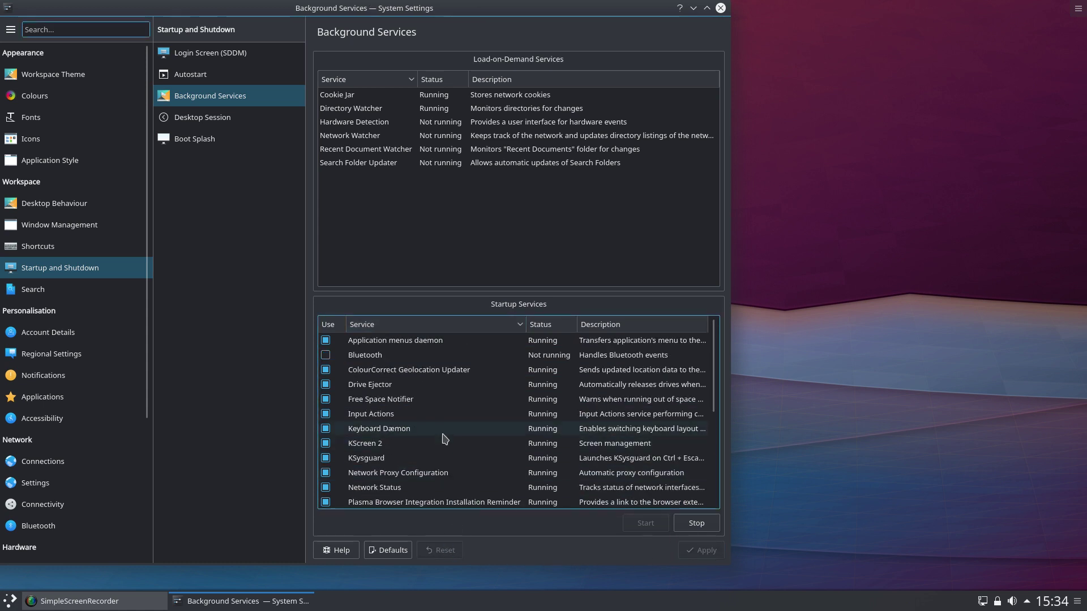
scroll(378, 358, down, 4)
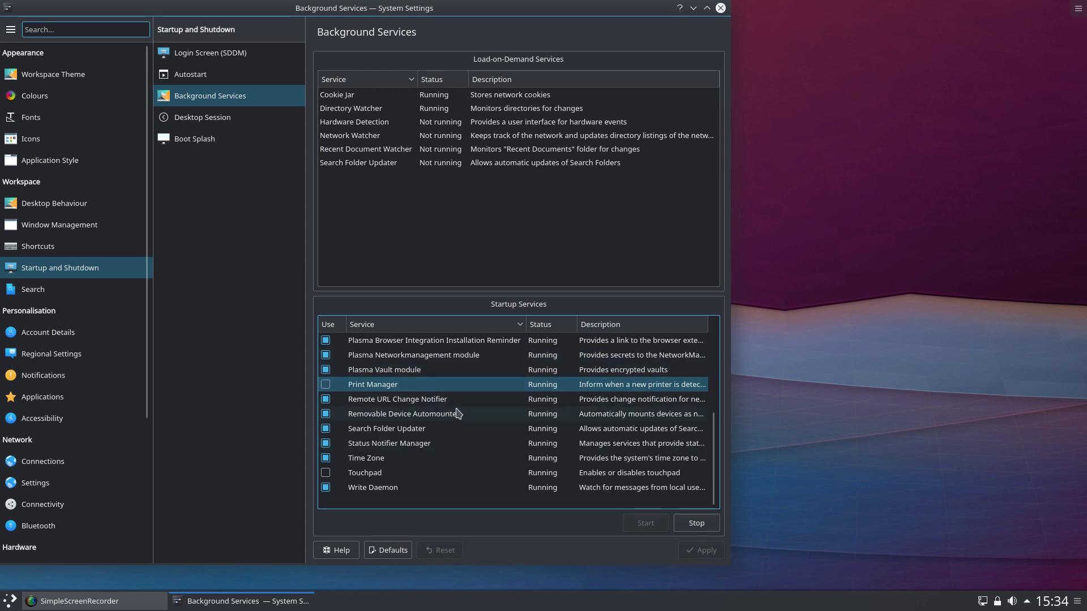
scroll(461, 440, up, 4)
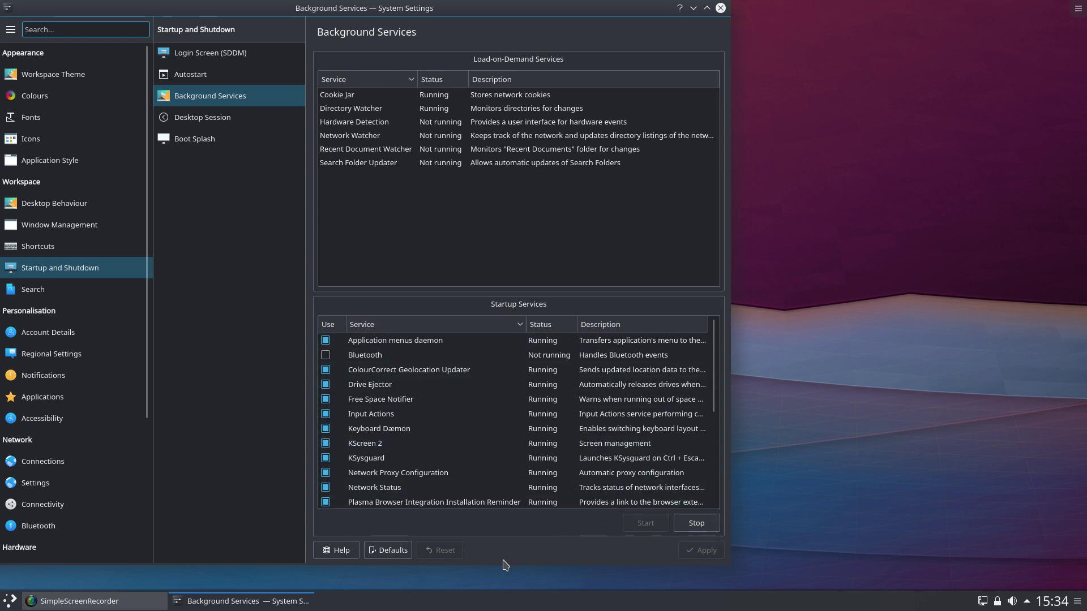
Step: Move the System Settings window aside and close it
drag(497, 11, 594, 45)
click(817, 43)
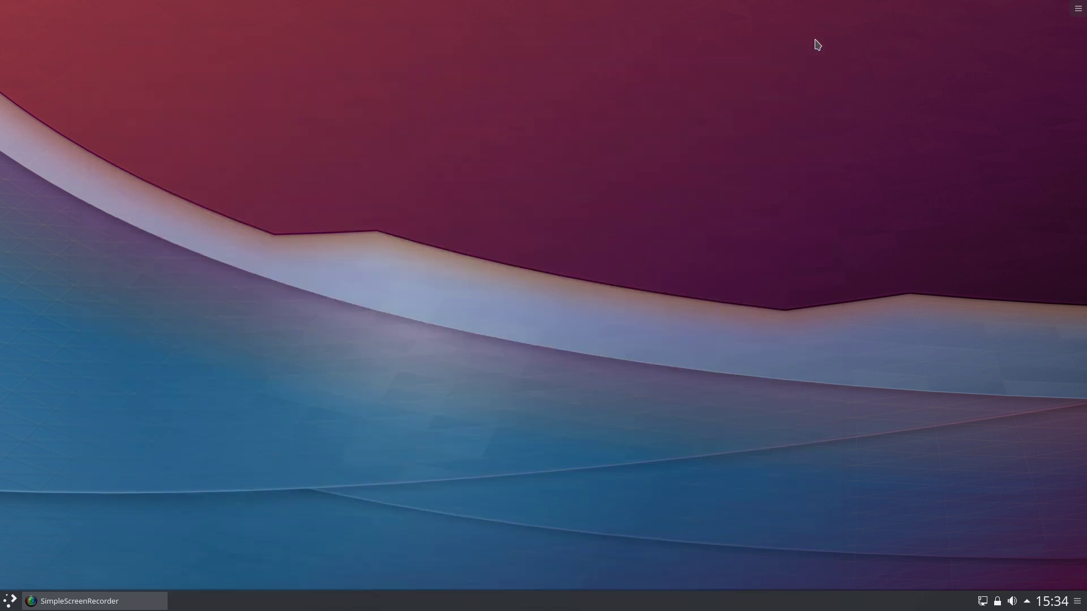